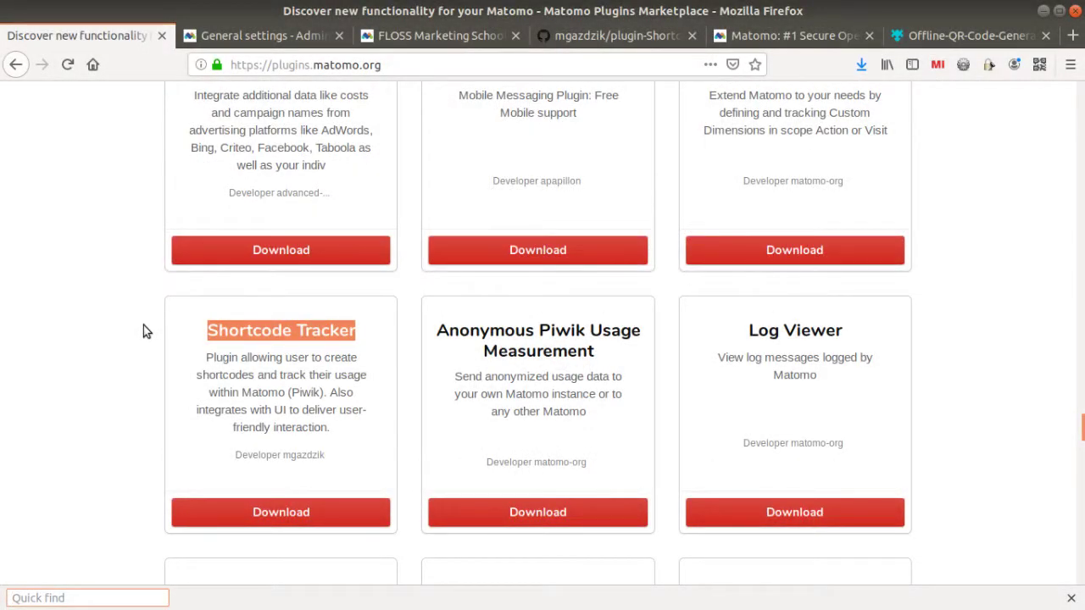
Open the Shortcode Tracker plugin's page in the Matomo marketplace and look through its preview screenshots.
click(144, 325)
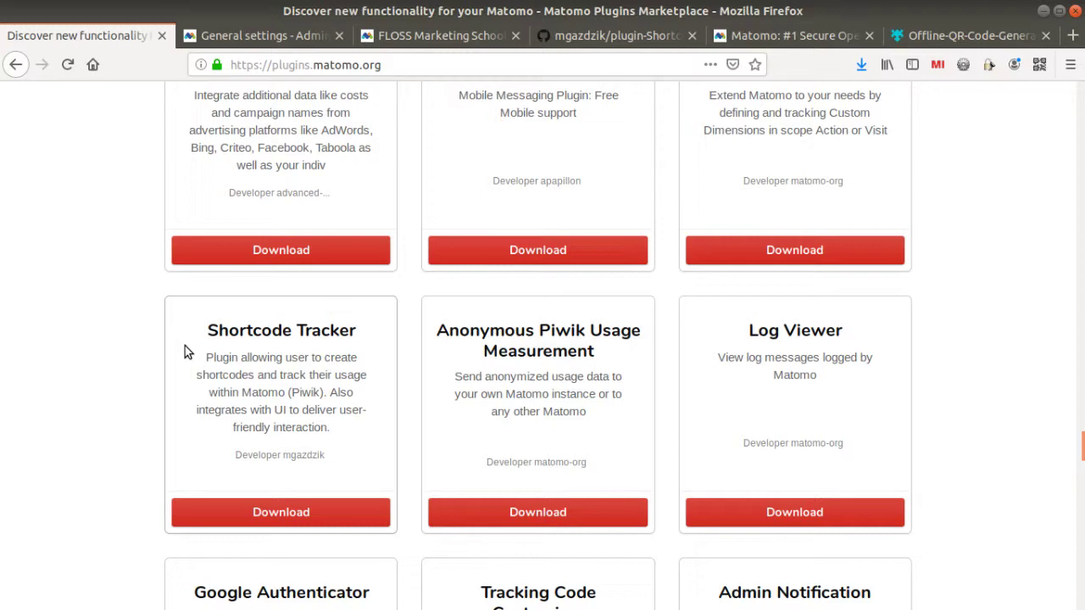
click(578, 38)
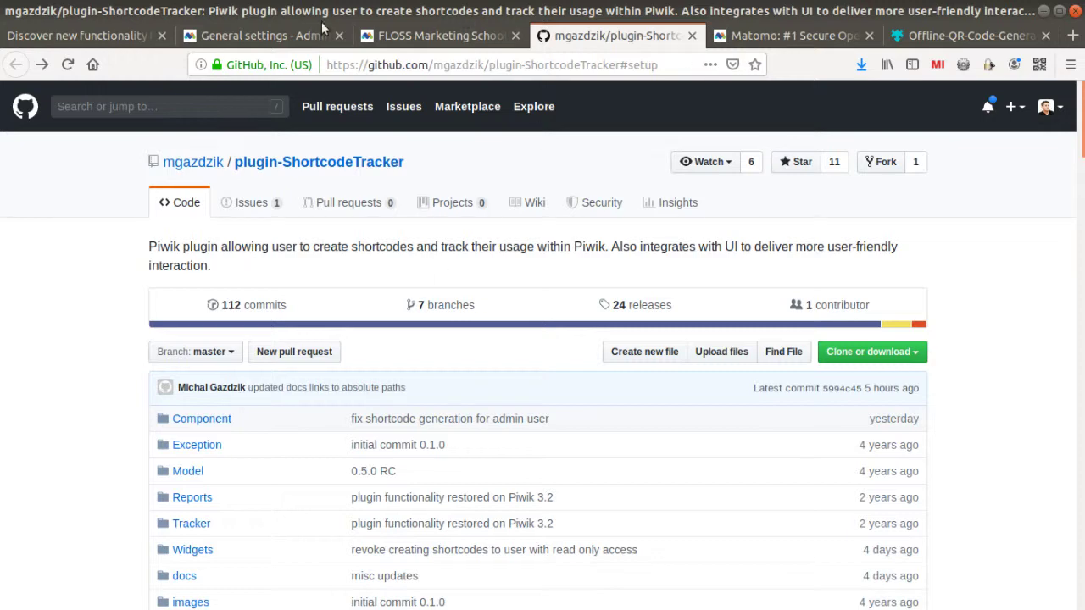
click(119, 34)
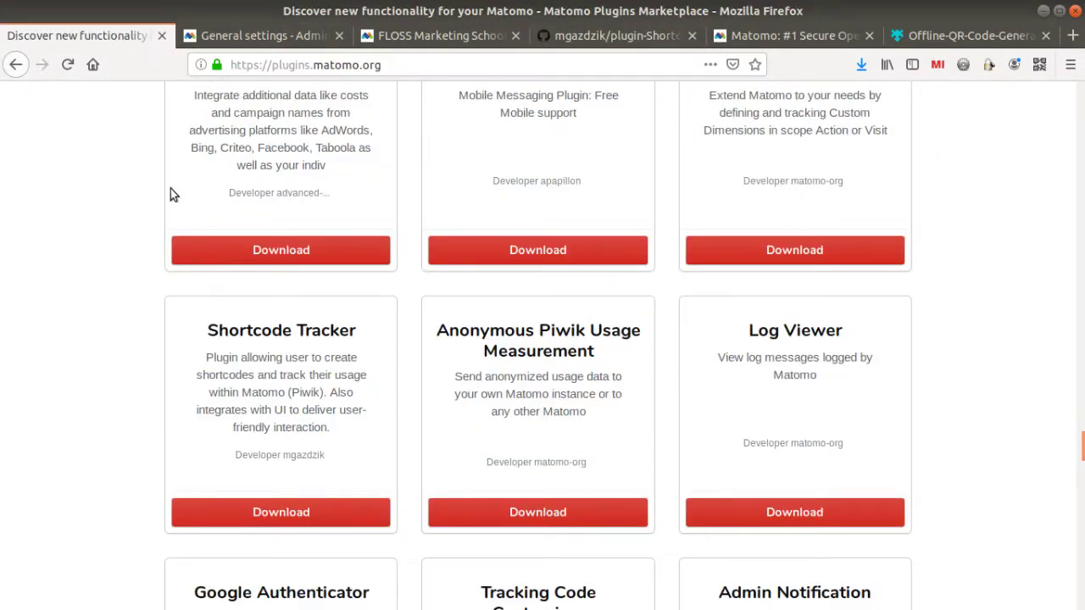
click(301, 333)
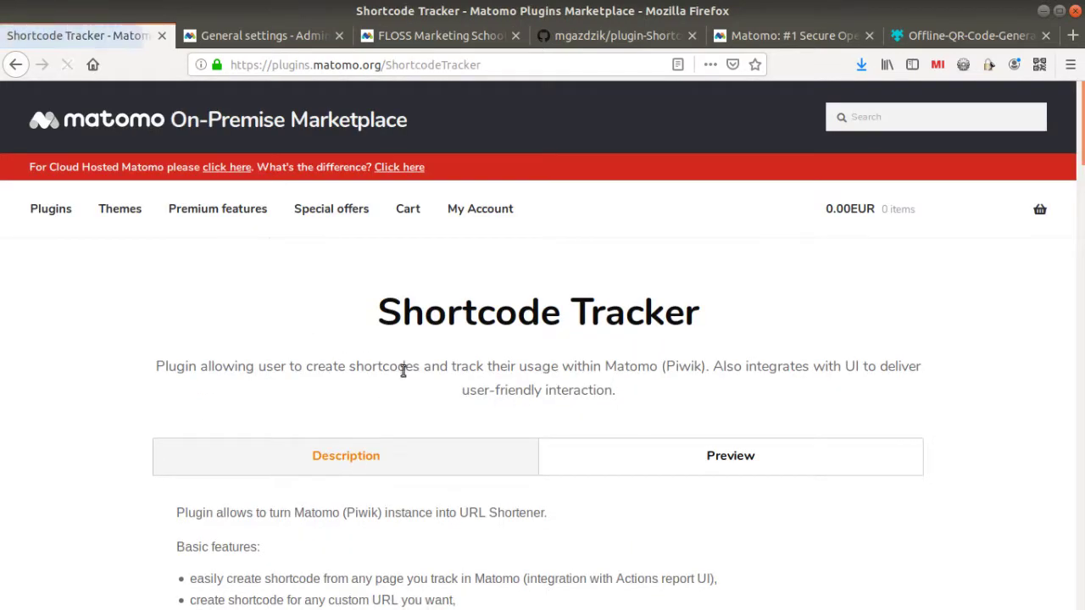
click(686, 460)
scroll(644, 433, down, 5)
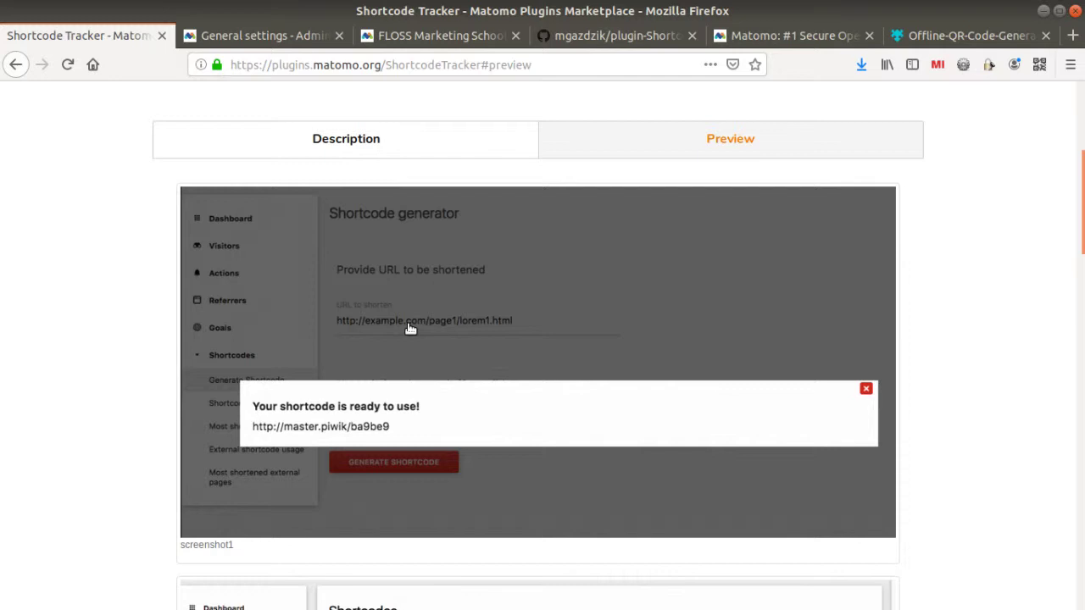
scroll(390, 271, up, 1)
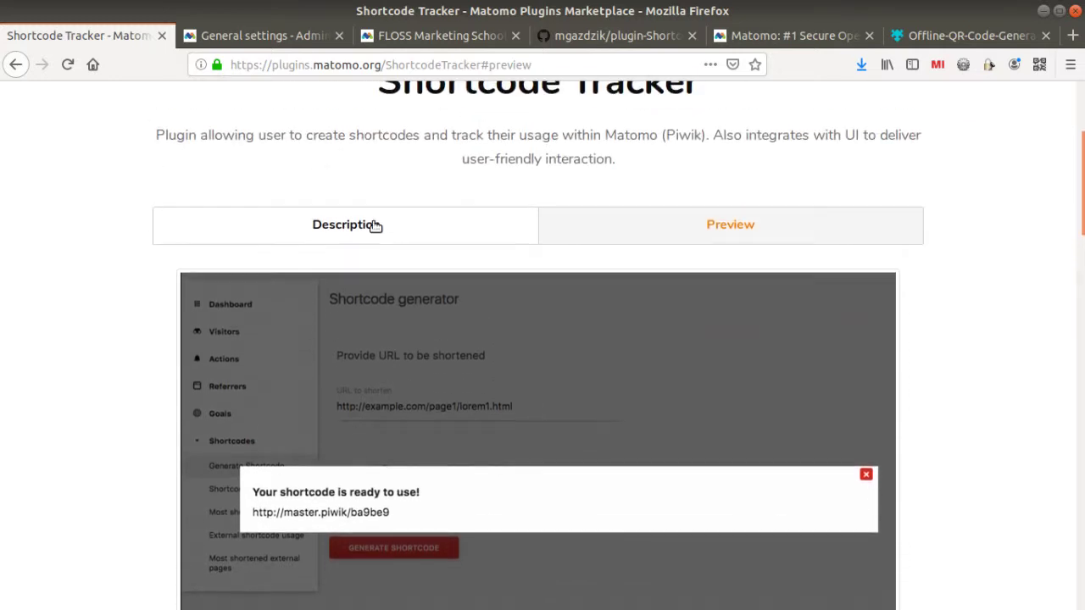
Switch to the Matomo administration and review the ShortcodeTracker entry on the Manage Plugins page.
click(301, 35)
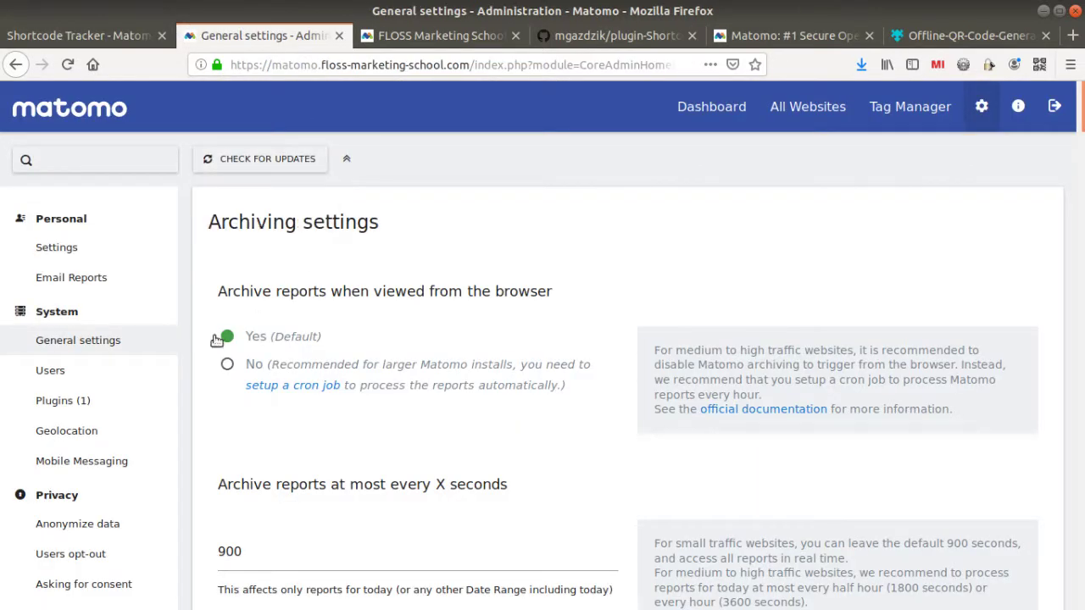
click(83, 393)
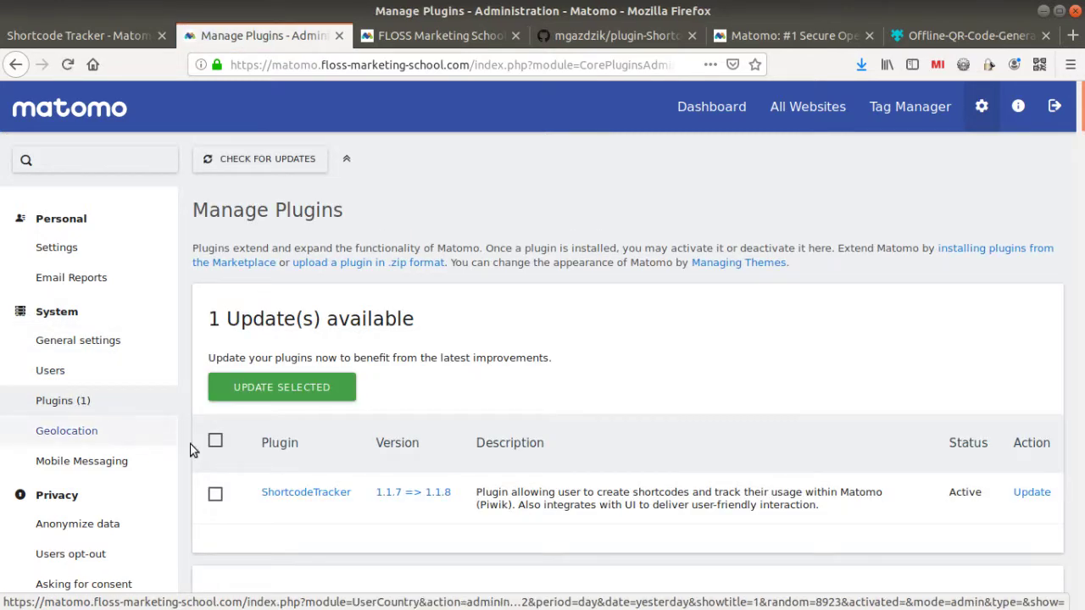
scroll(488, 405, down, 2)
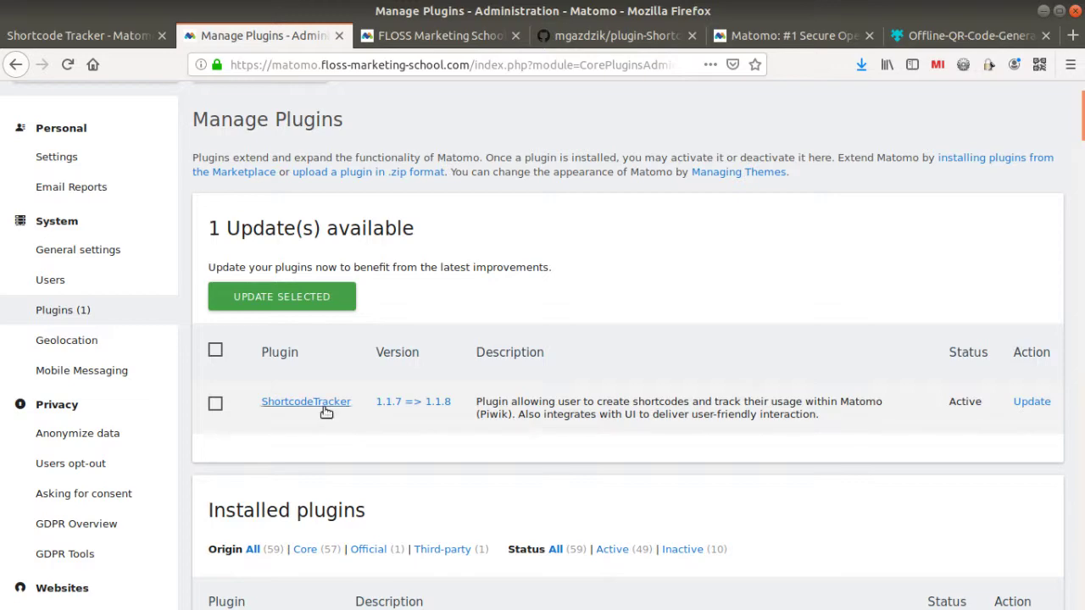
Open Matomo's general settings and examine the Shortener URL in the ShortcodeTracker section.
click(100, 252)
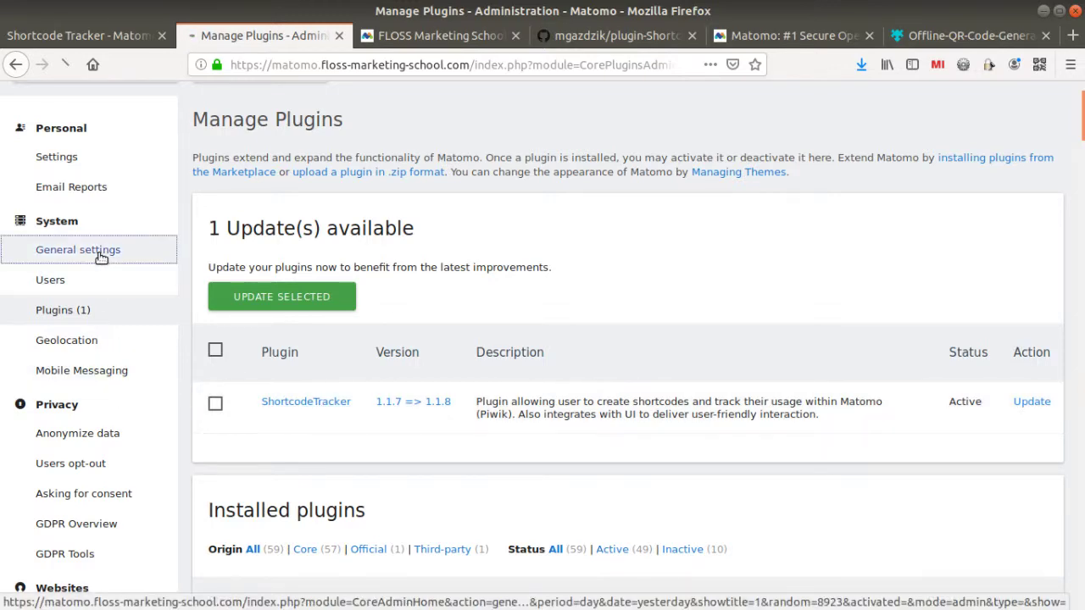
scroll(528, 401, down, 20)
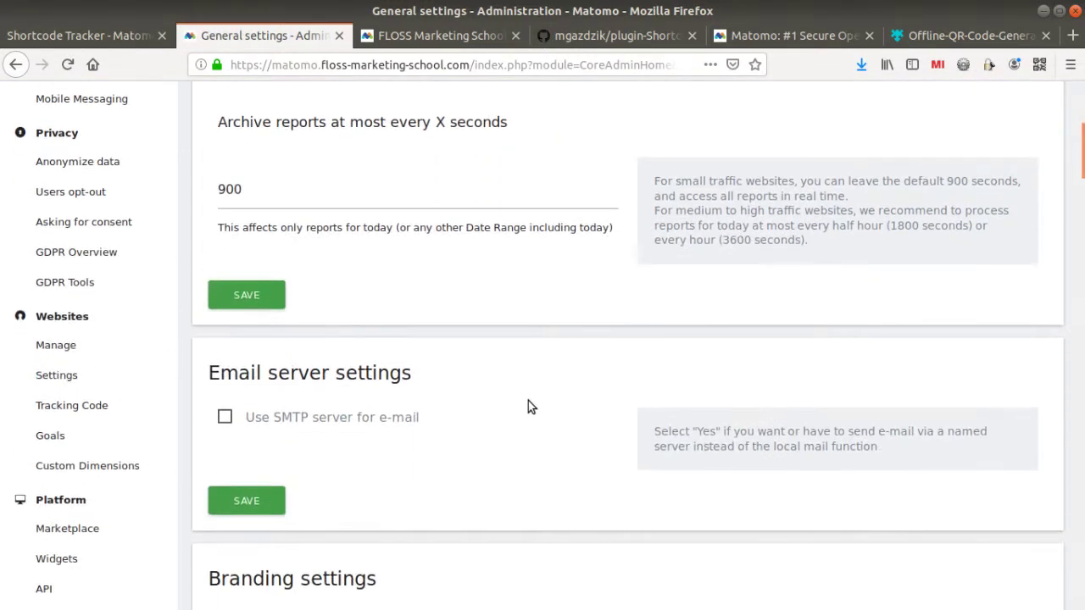
scroll(534, 396, down, 20)
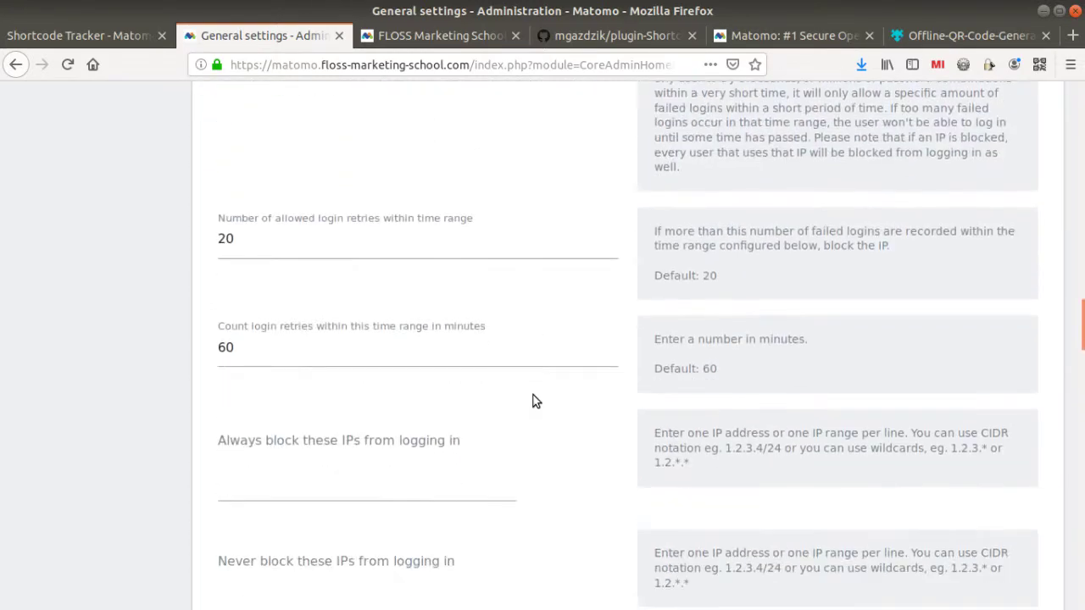
drag(1082, 404, 1080, 593)
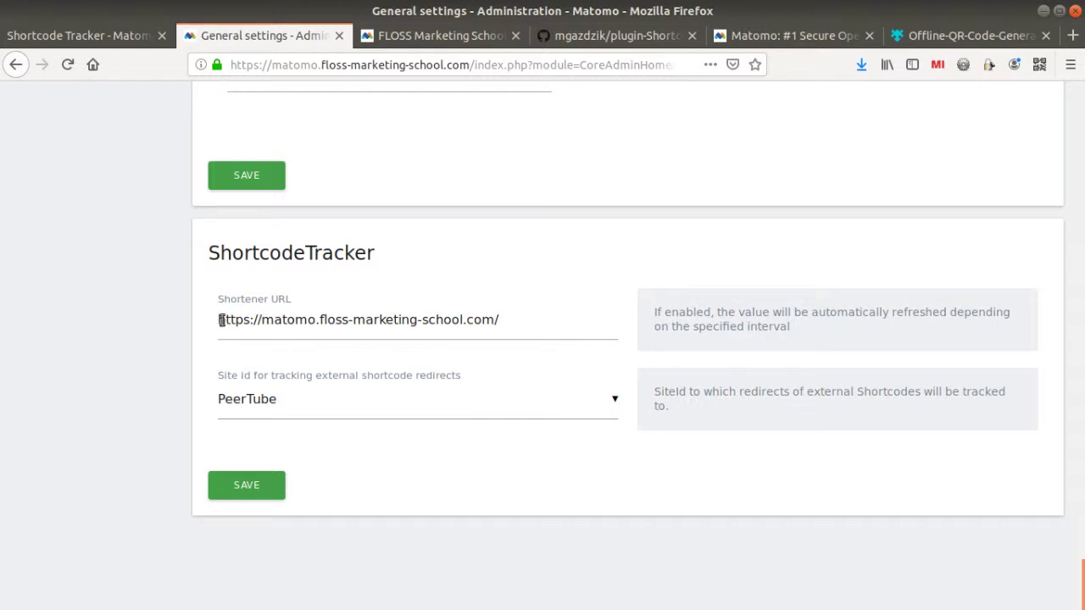
drag(220, 319, 504, 319)
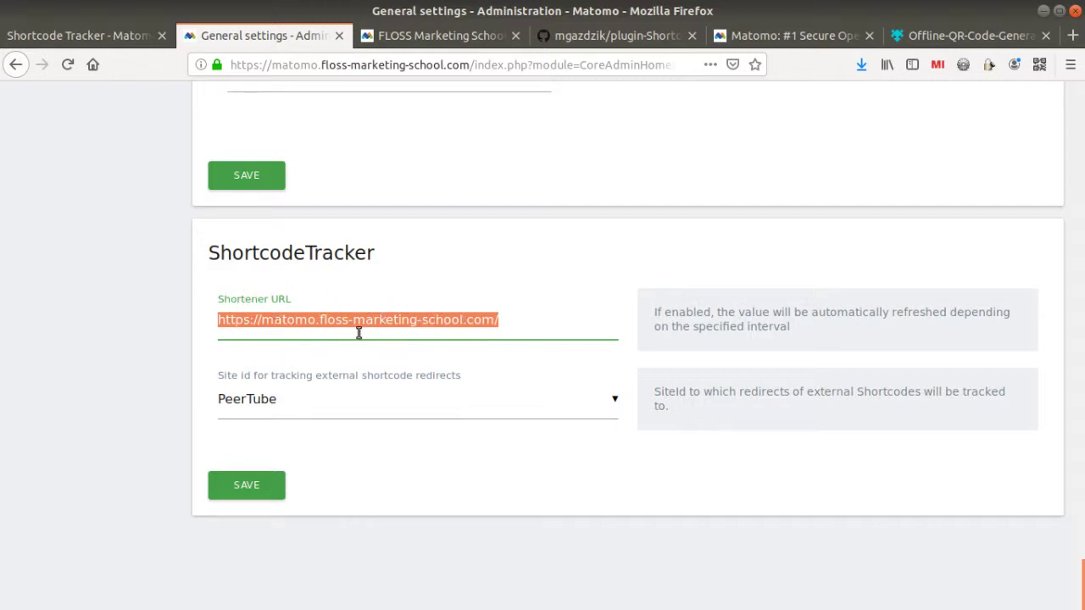
click(268, 320)
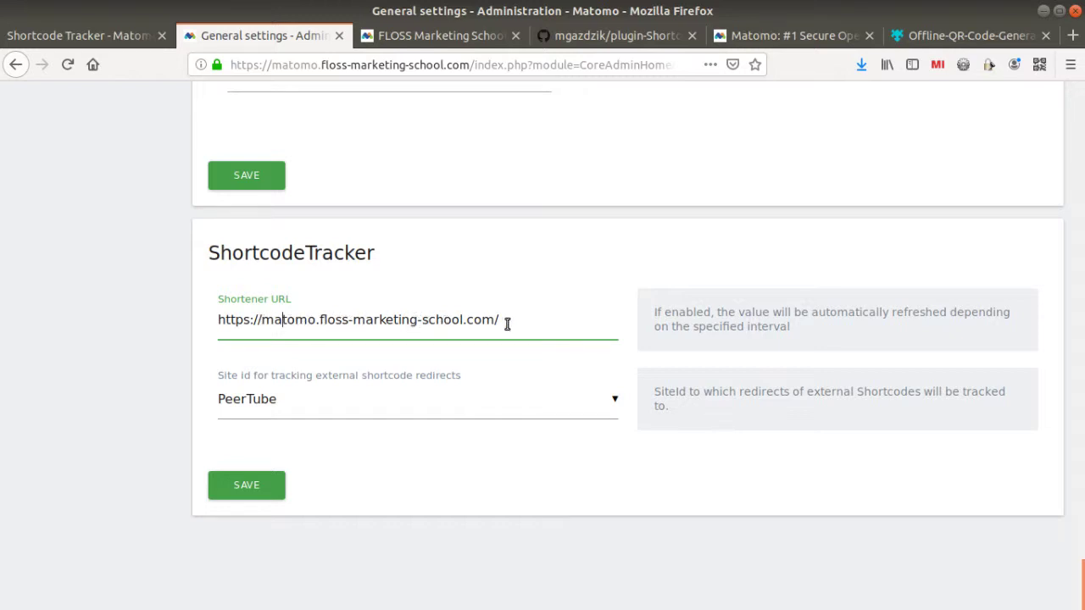
drag(505, 321, 218, 319)
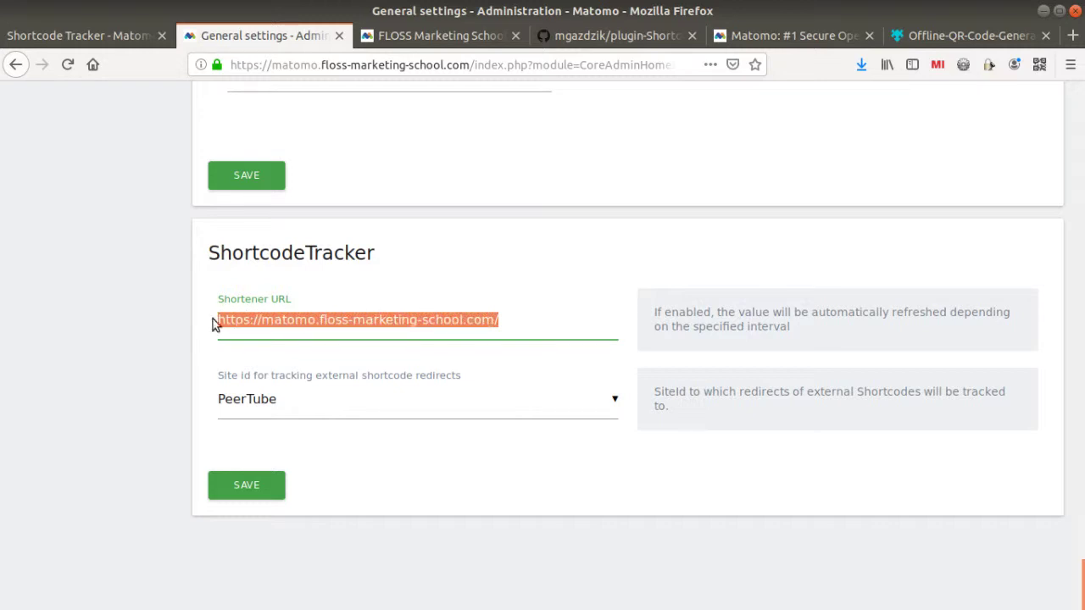
Open the example Apache2 .htaccess configuration linked from the Setup section of the plugin's GitHub README.
click(581, 35)
scroll(458, 357, down, 10)
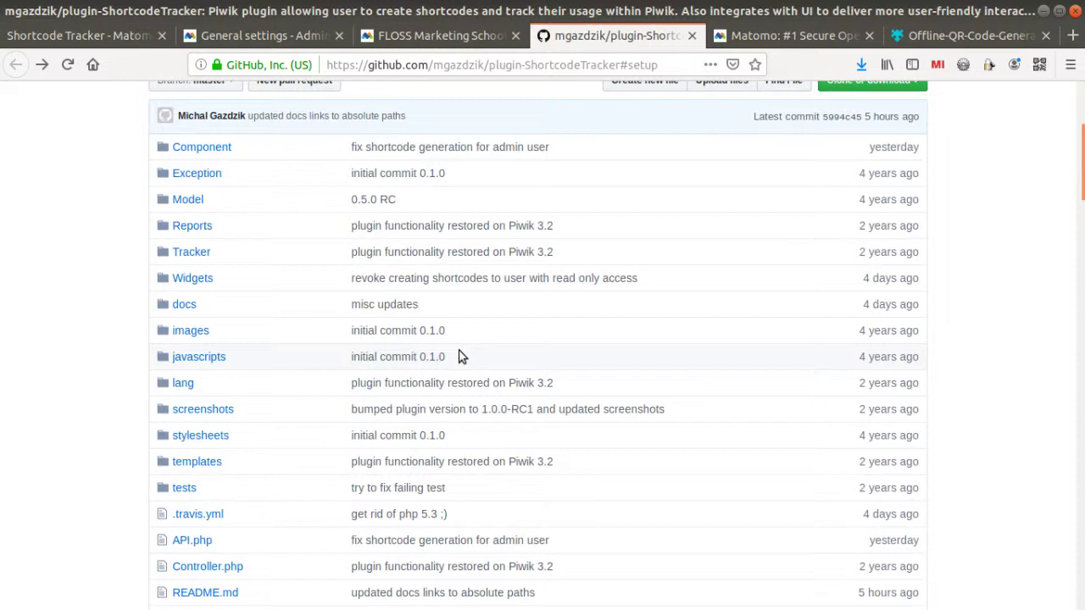
scroll(441, 344, down, 5)
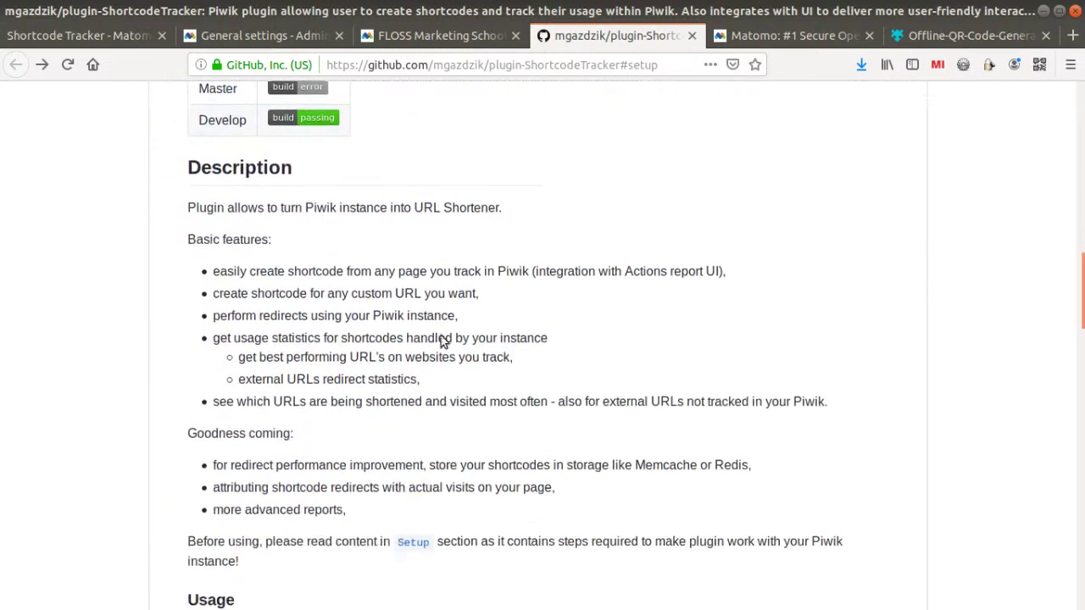
scroll(459, 246, down, 9)
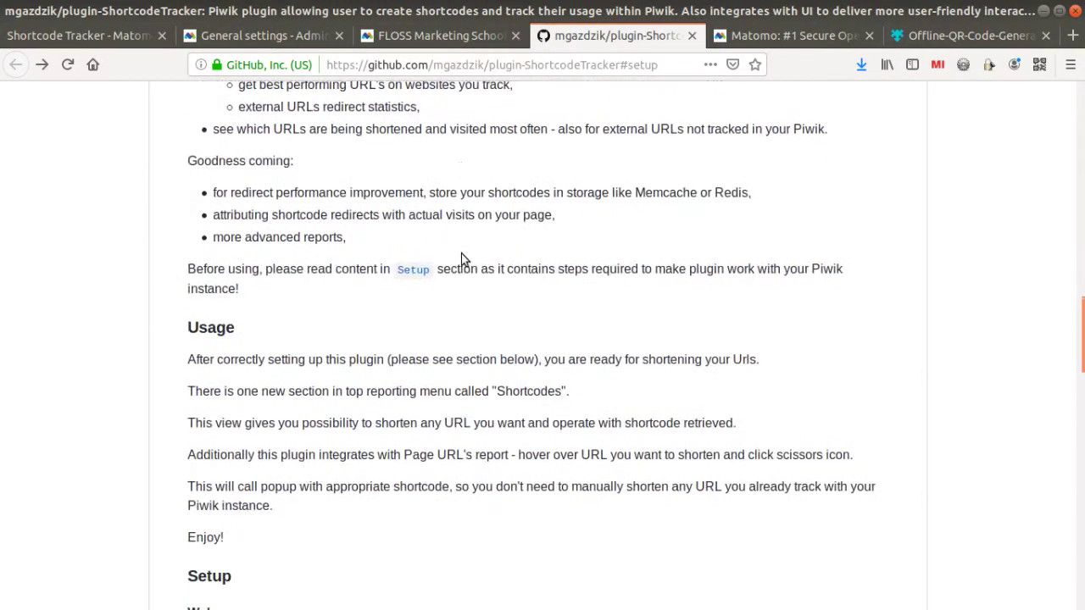
click(452, 404)
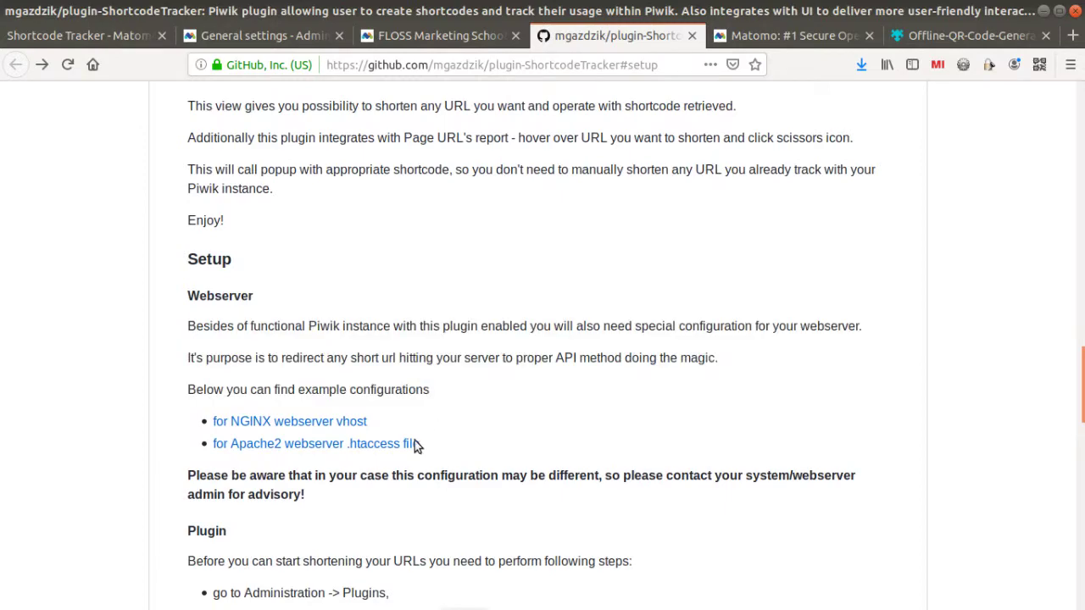
click(290, 449)
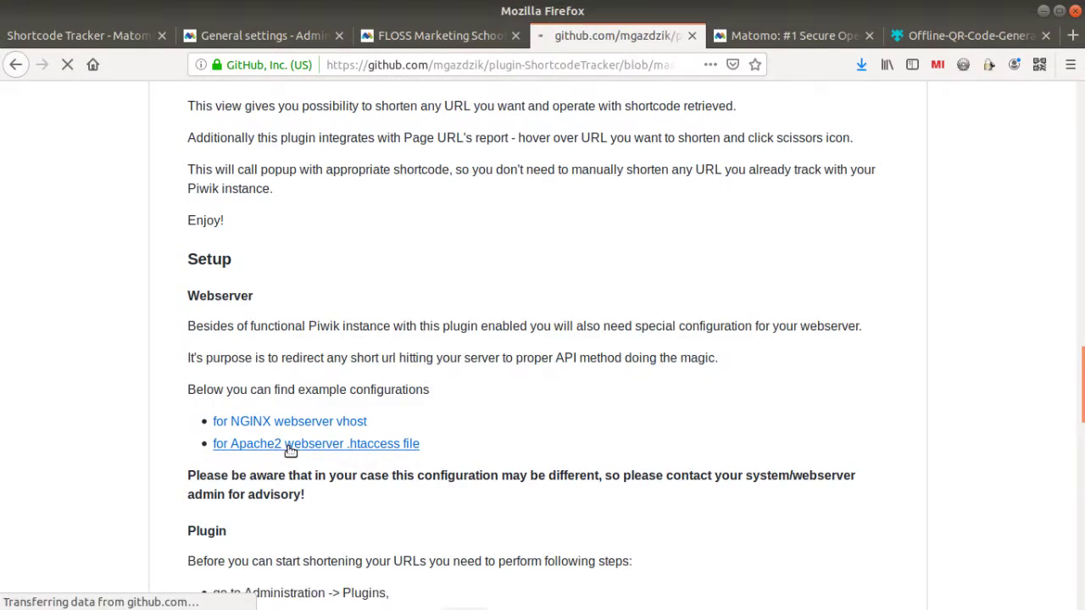
scroll(372, 353, down, 2)
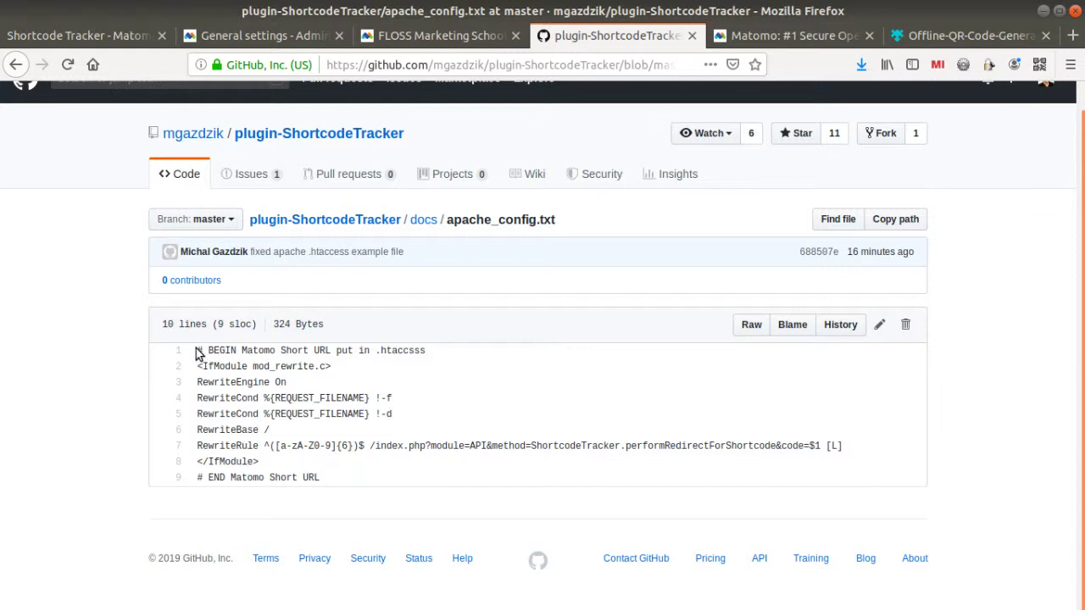
Examine the .htaccess code in apache_config.txt, highlighting the RewriteRule and its six-character shortcode pattern.
drag(196, 354, 335, 479)
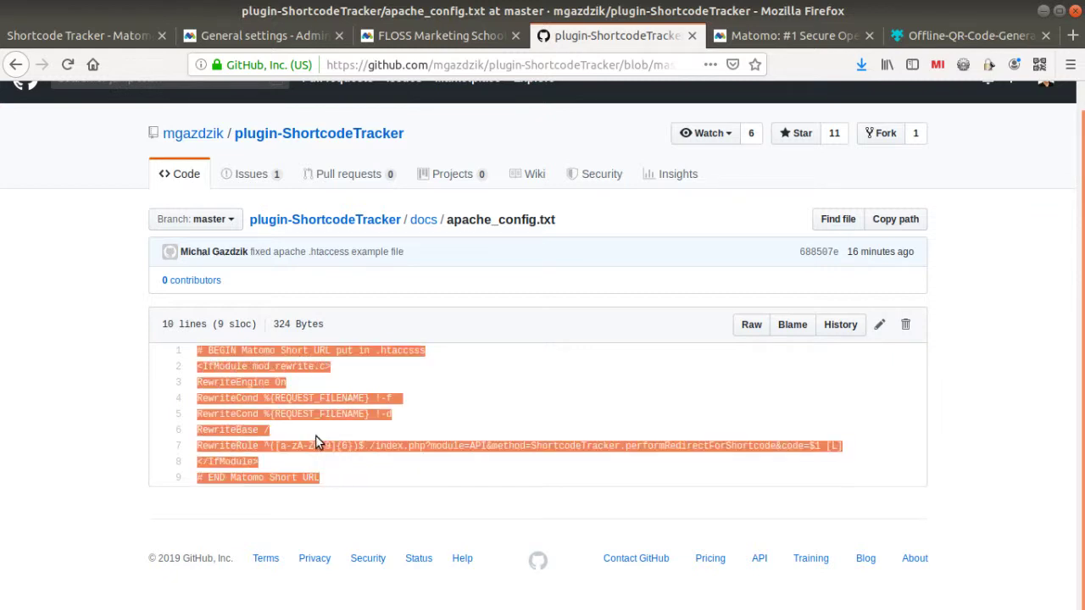
click(257, 444)
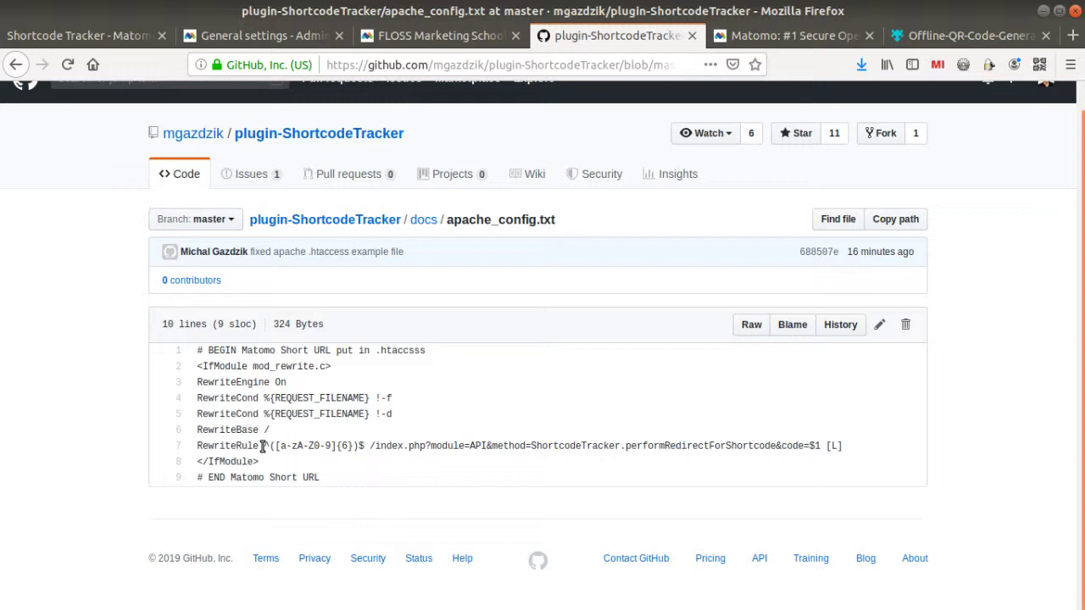
drag(266, 446, 839, 447)
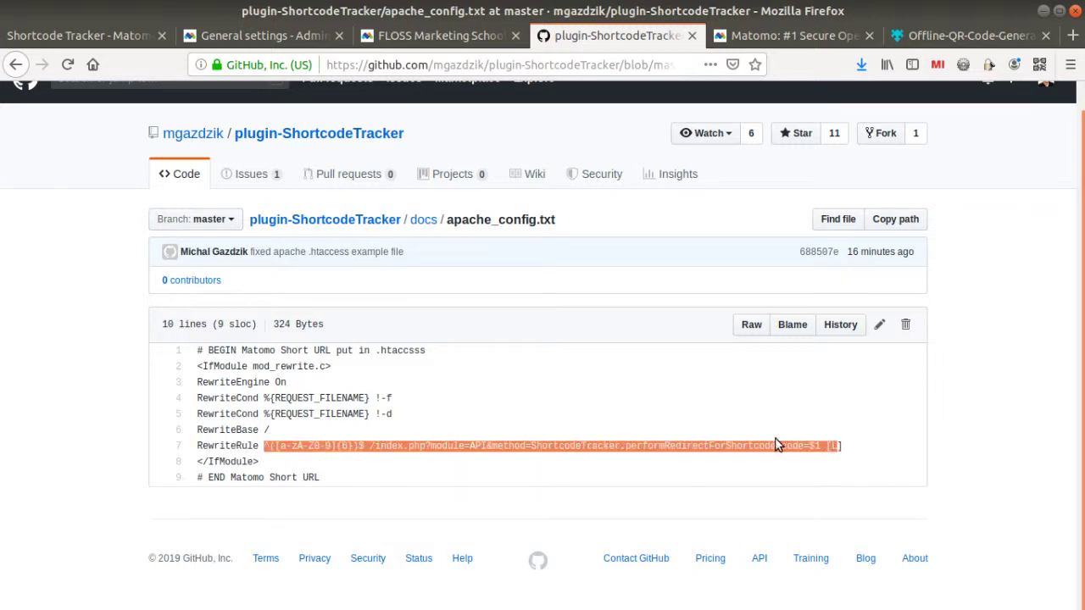
click(318, 447)
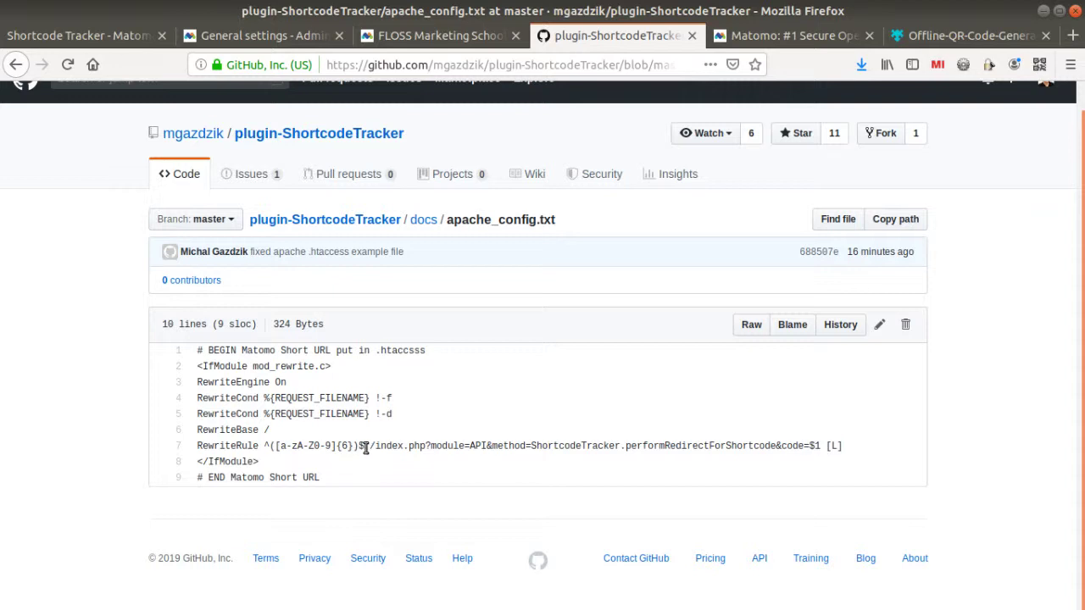
drag(365, 447, 265, 446)
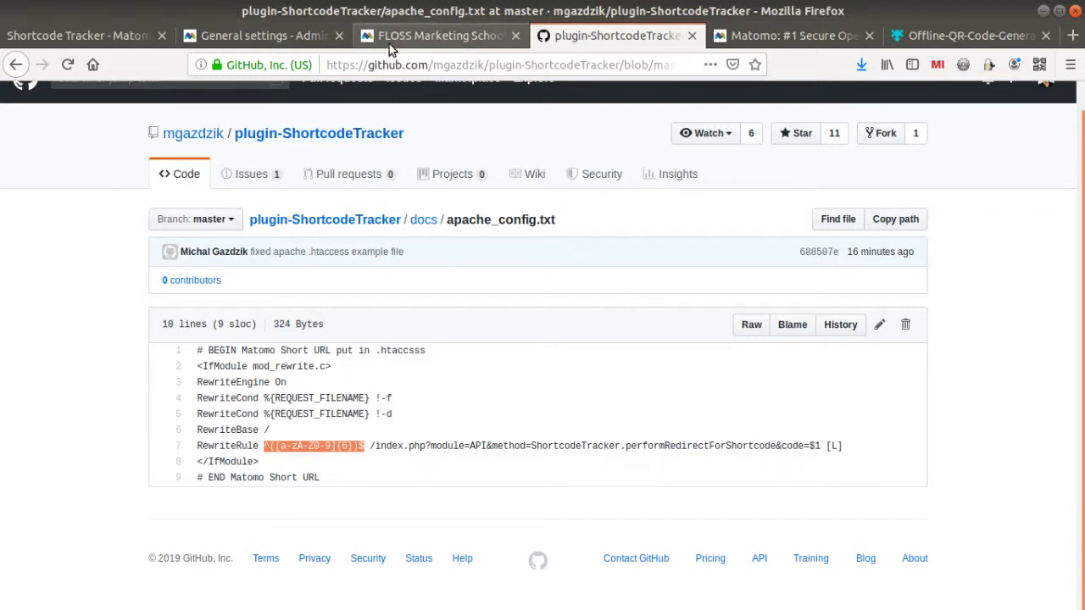
Return to the ShortcodeTracker section of Matomo's general settings and highlight the Shortener URL.
click(231, 43)
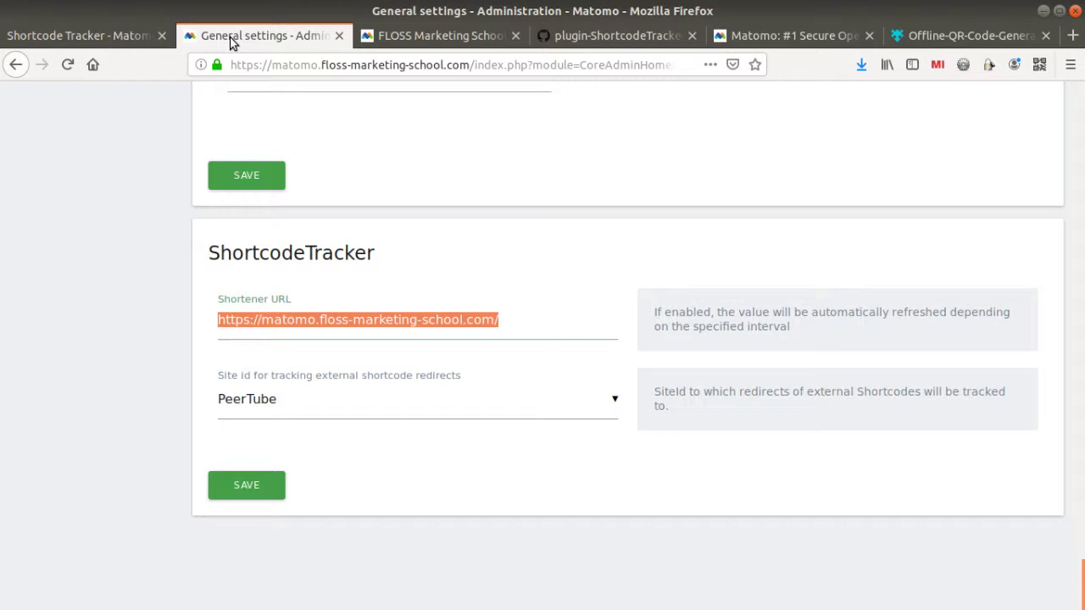
click(183, 338)
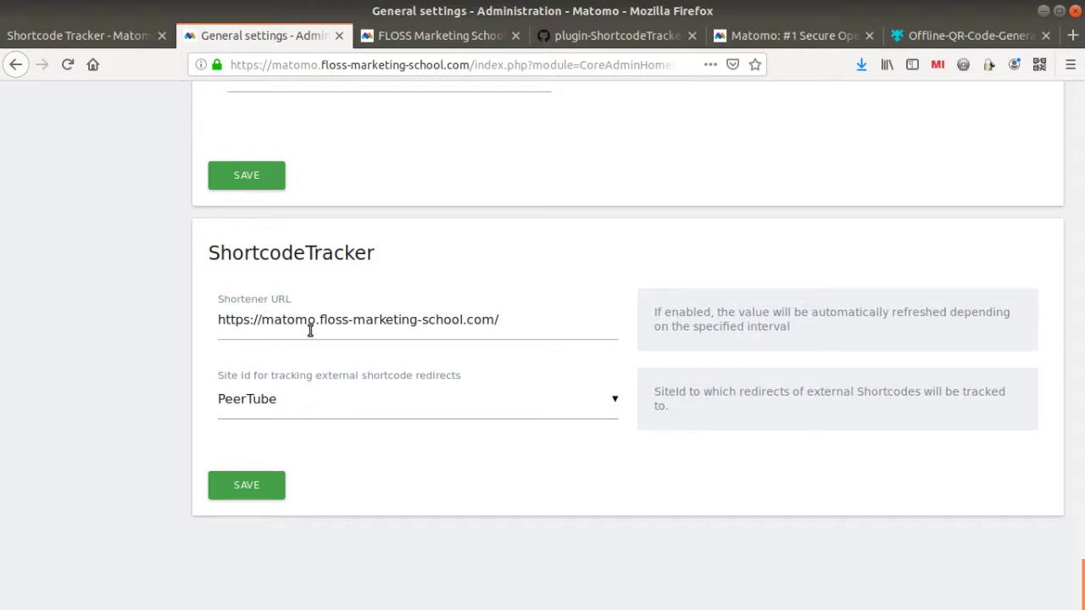
triple_click(338, 320)
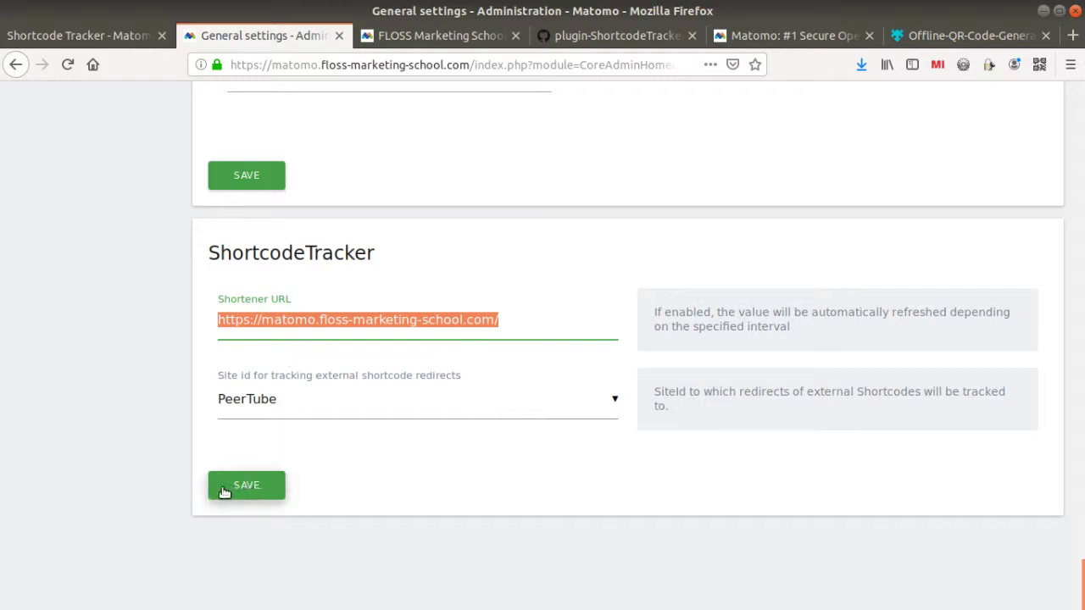
Go to the Matomo dashboard and open the Generate Shortcode page in the Shortcodes section.
drag(1083, 585, 1083, 102)
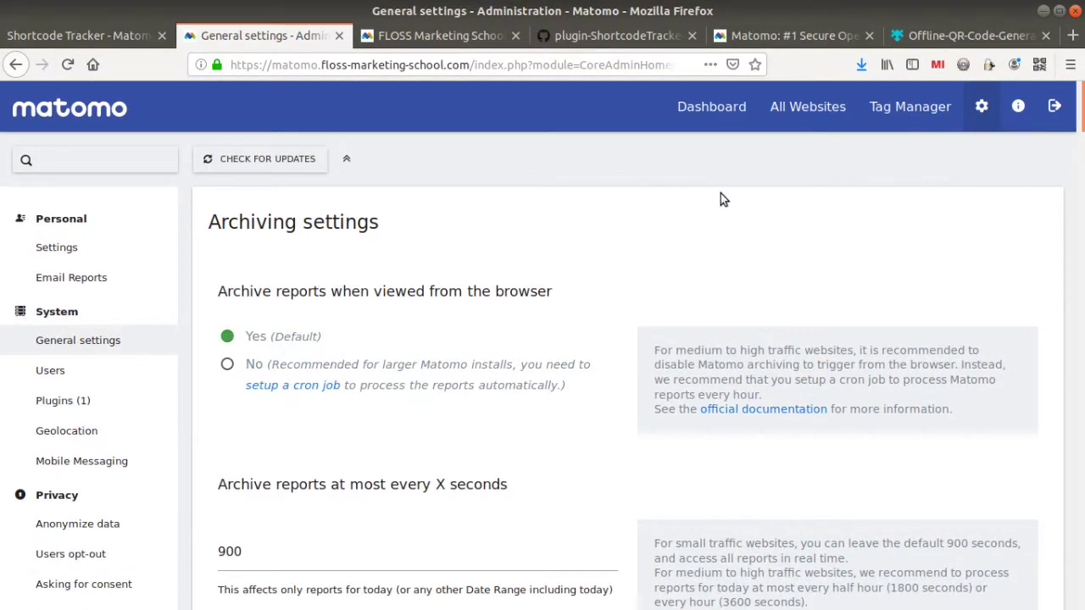
click(701, 121)
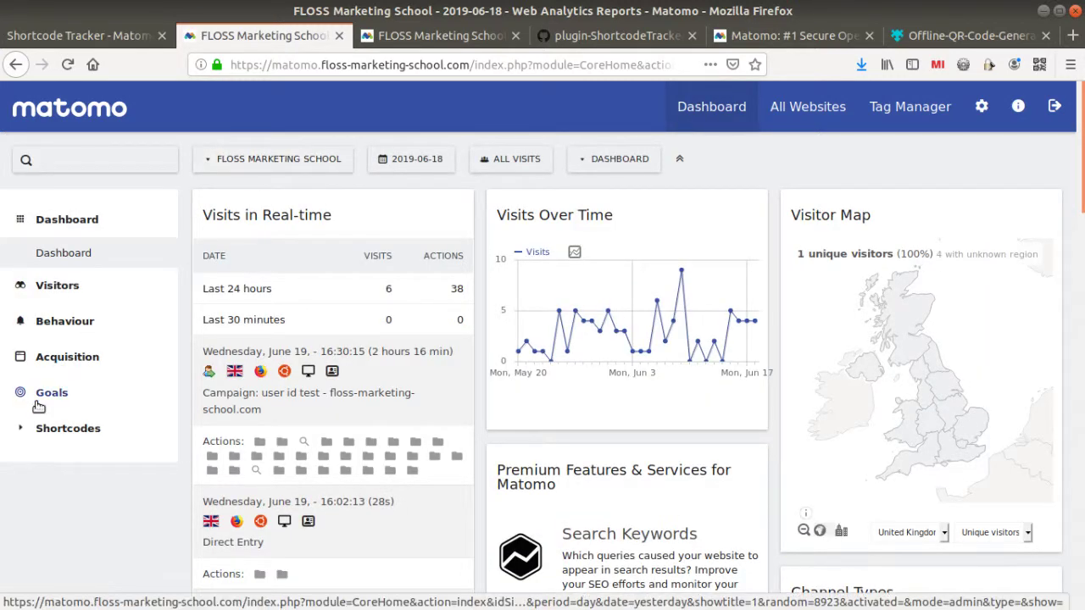
click(50, 439)
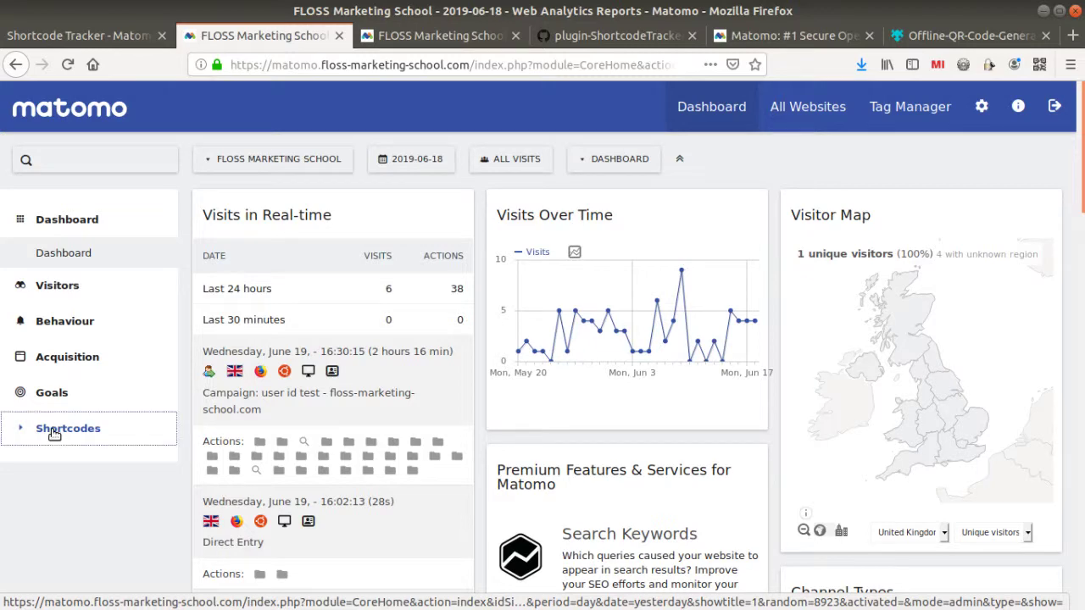
scroll(49, 412, down, 3)
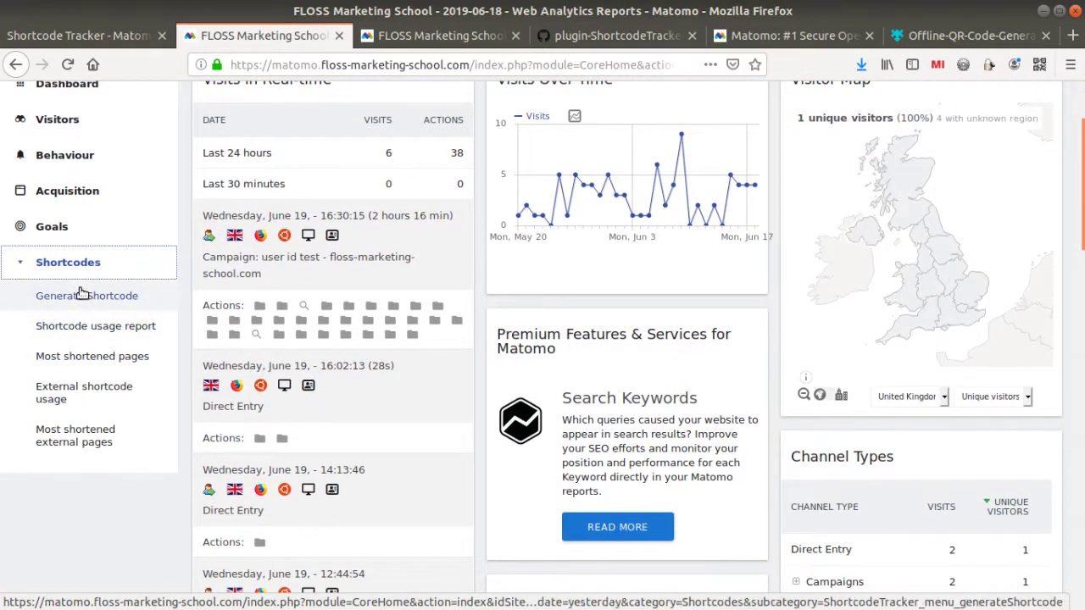
click(80, 294)
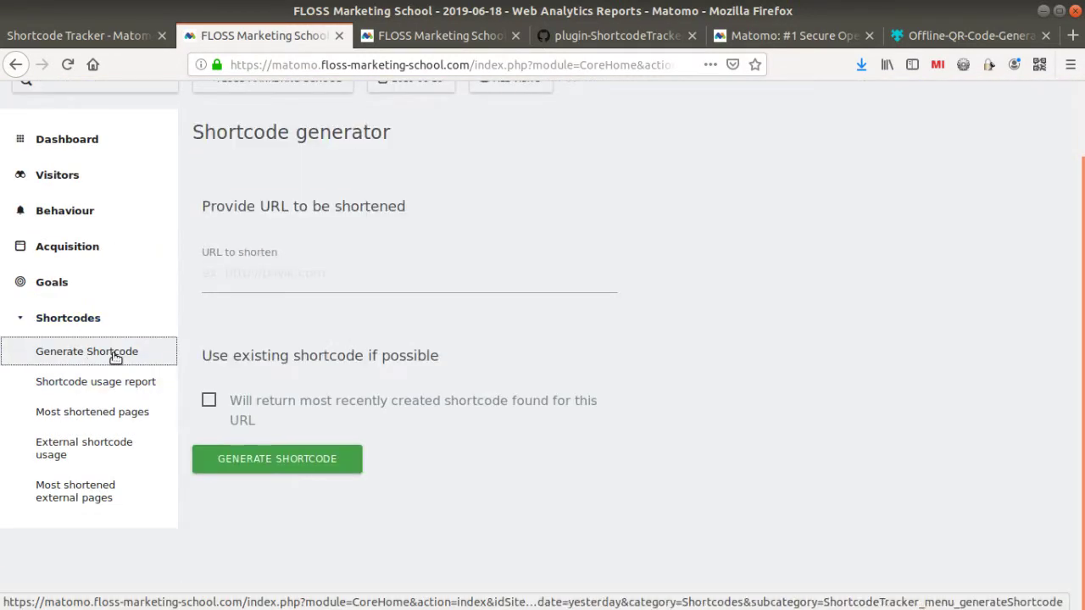
Generate a shortcode for the URL twitter.com and select the resulting short URL to copy it.
click(259, 284)
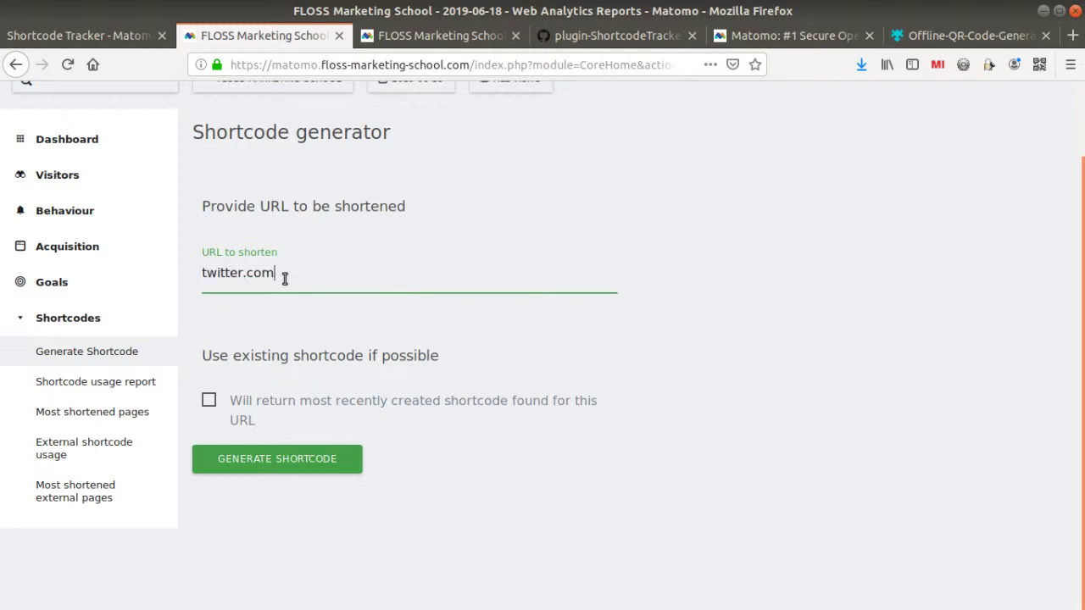
click(249, 459)
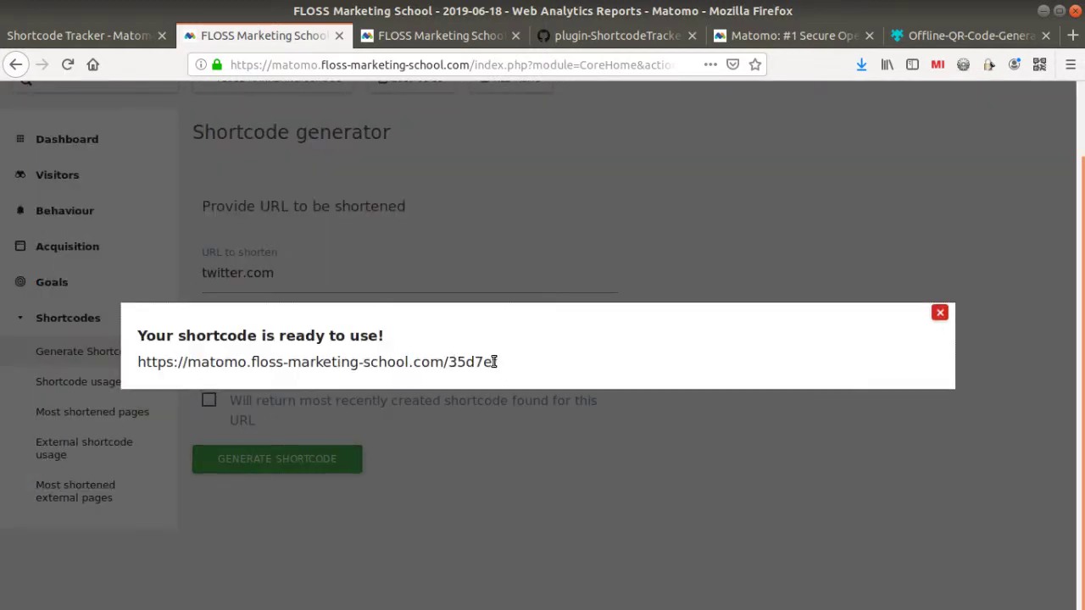
triple_click(213, 356)
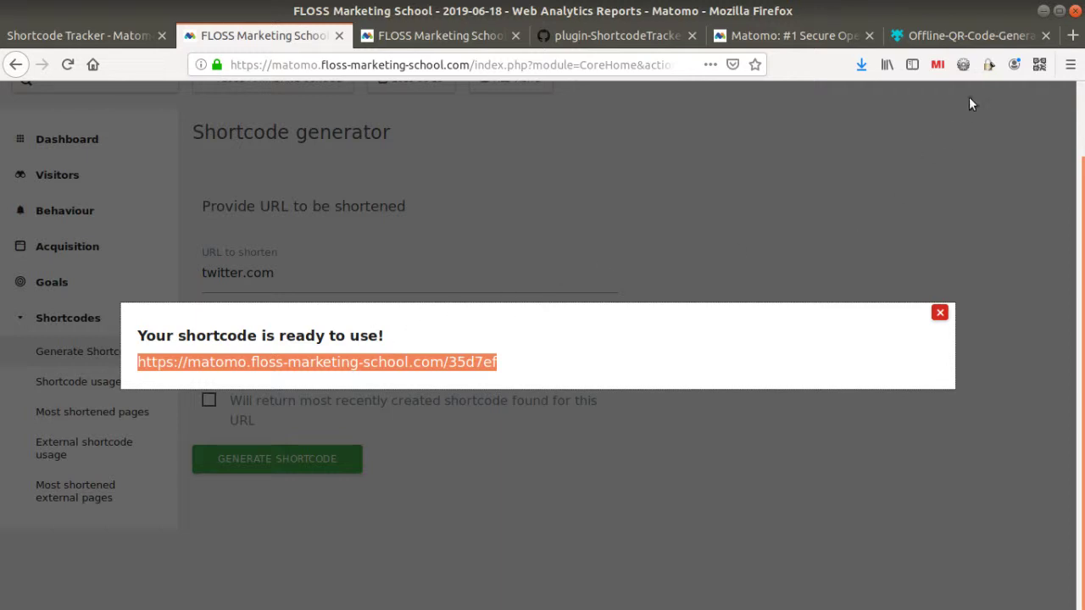
click(1072, 35)
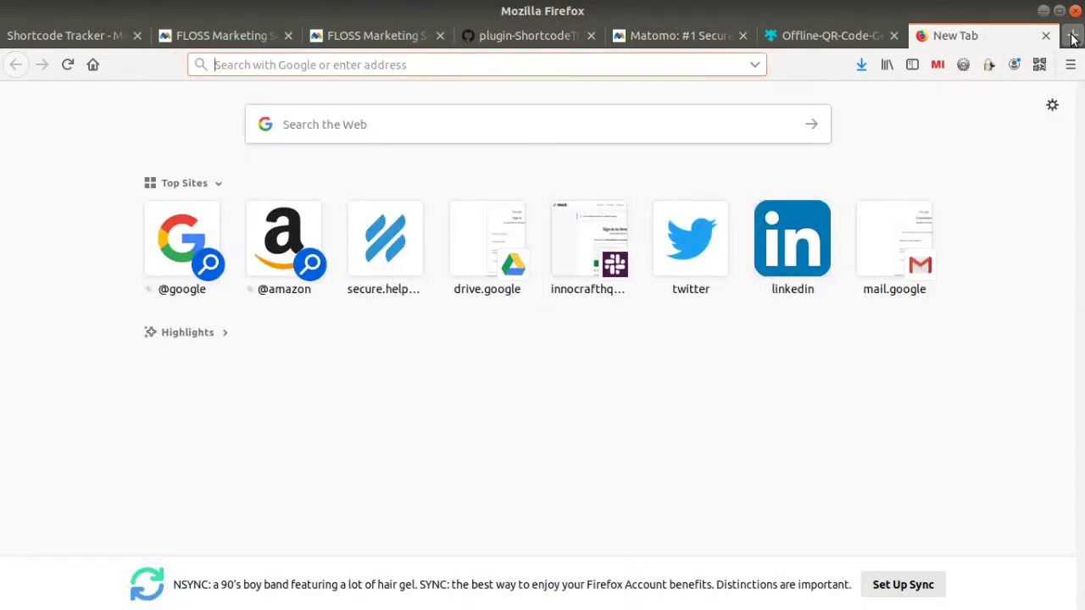
text(https://matomo.floss-marketing-school.com/3567ef)
key(Return)
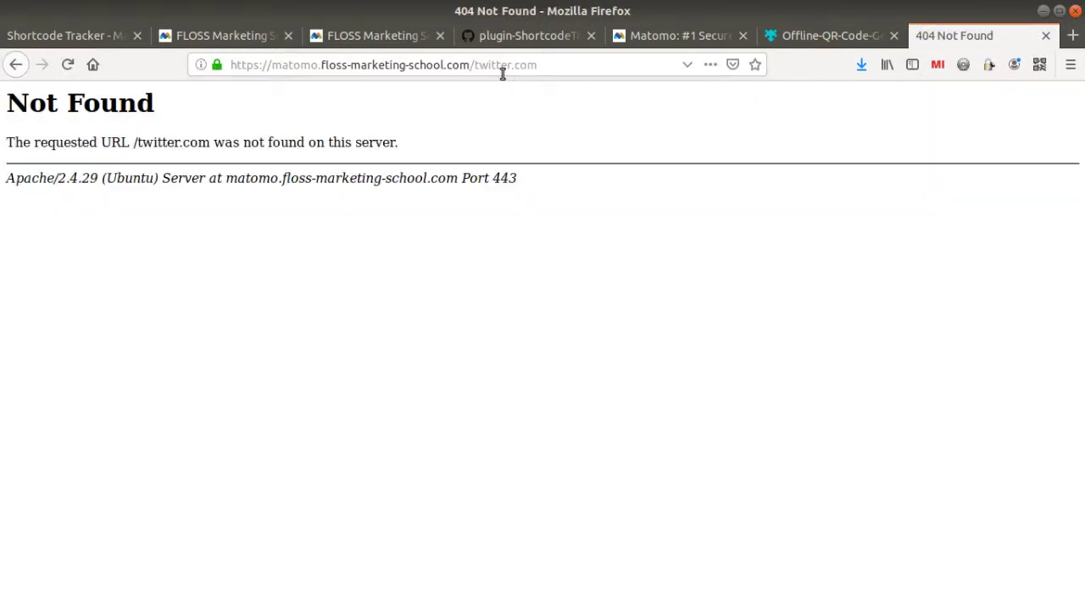
Clear the Matomo domain from the redirected address, recheck the generated short URL in Matomo and retry it in the same tab.
click(476, 66)
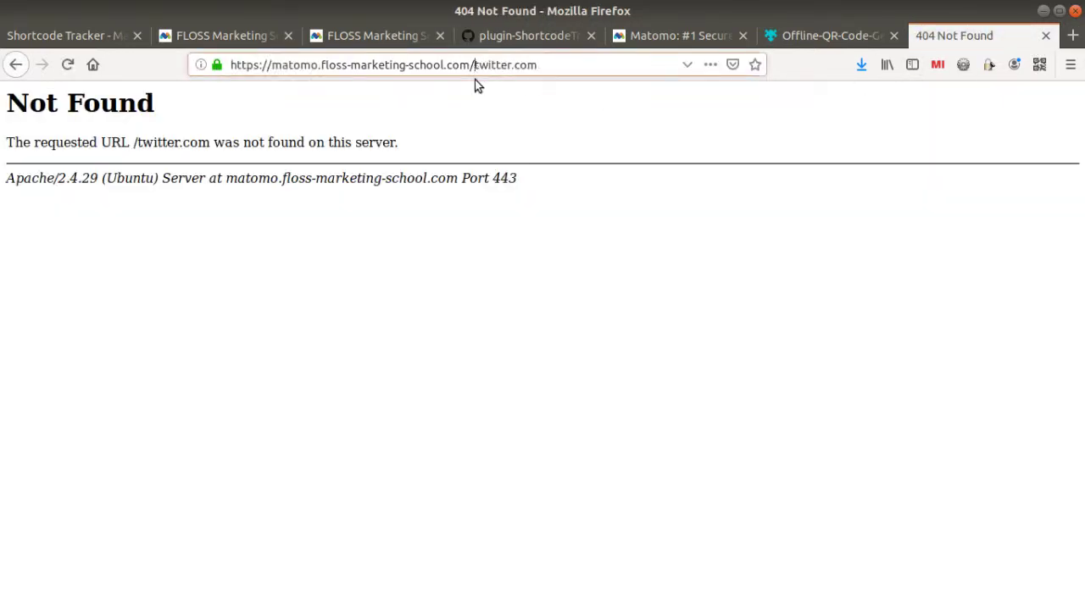
key(shift+Home)
key(BackSpace)
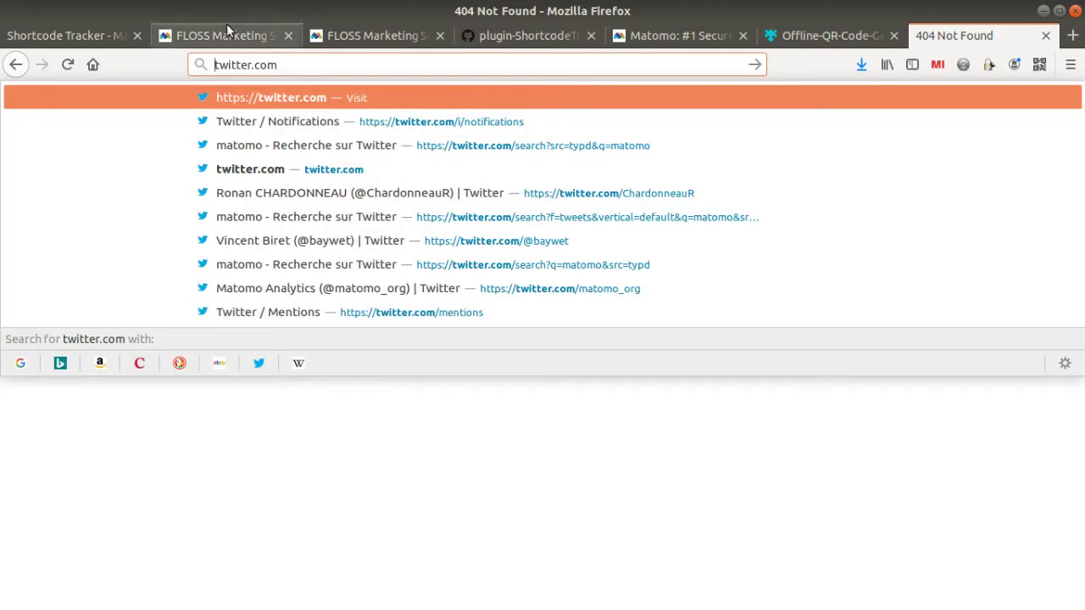
click(228, 34)
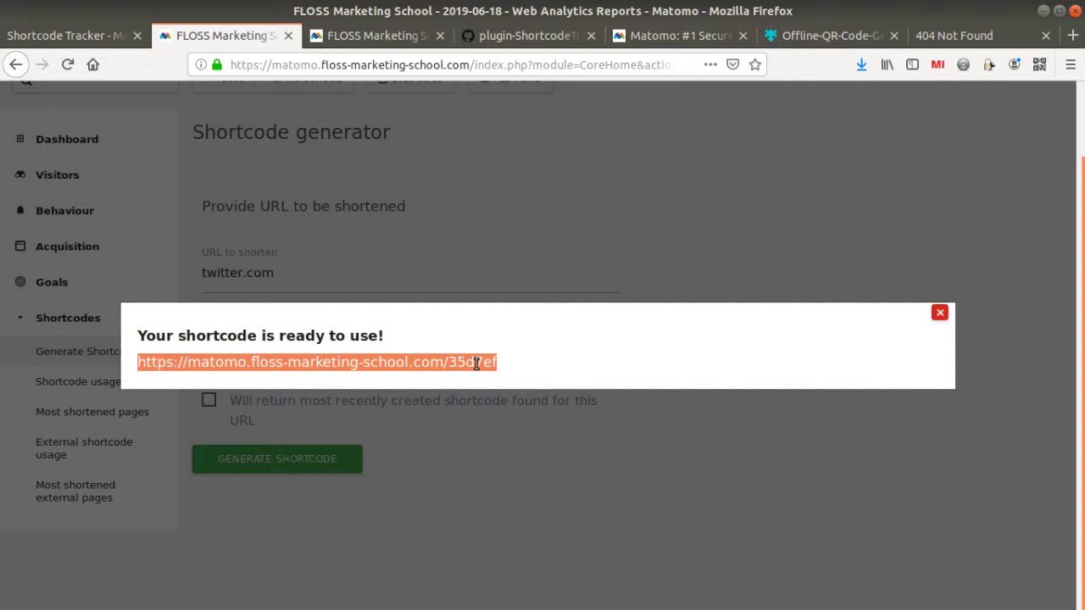
click(953, 35)
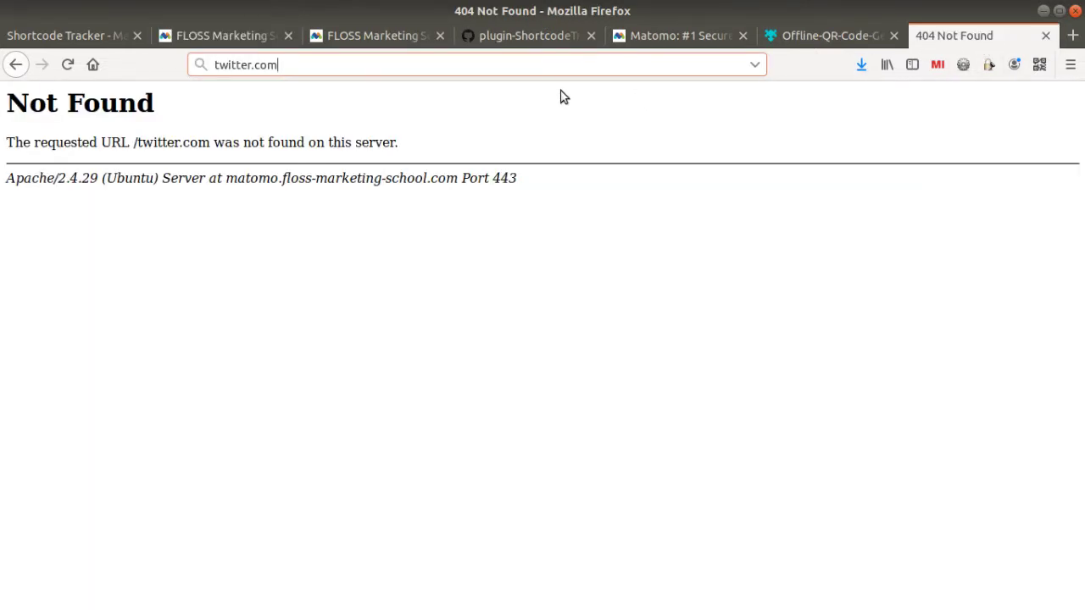
key(ctrl+a)
text(https://matomo.floss-marketing-school.com/3Sd7eF)
key(Return)
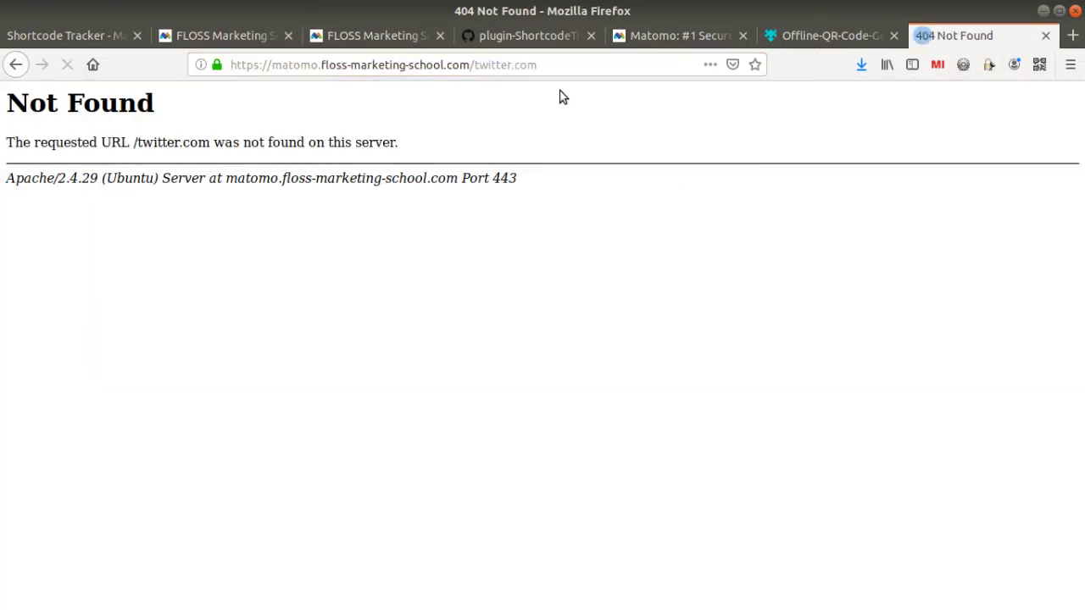
click(257, 40)
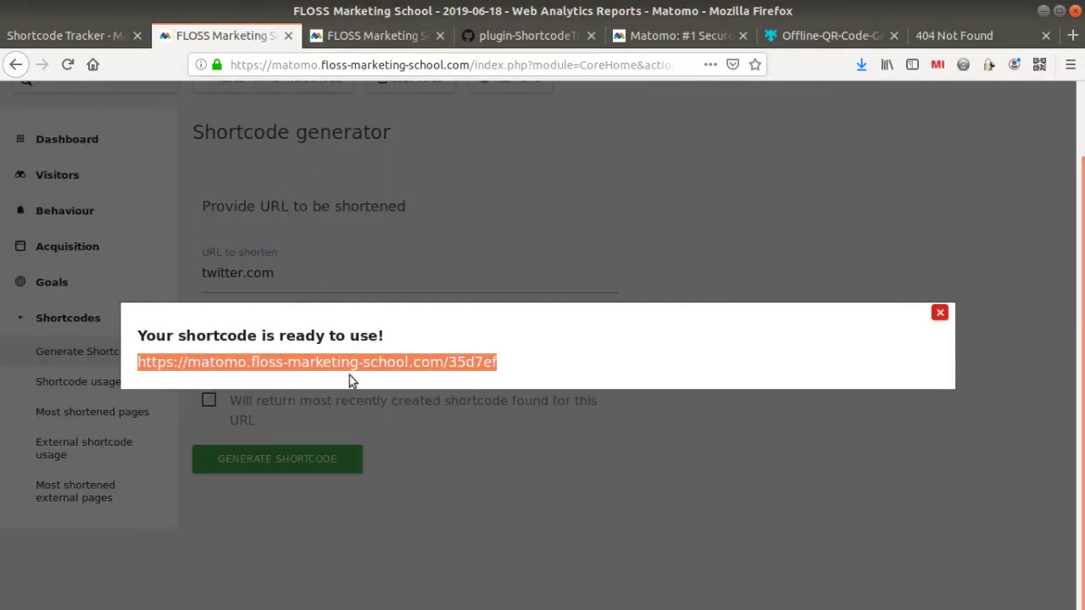
click(942, 312)
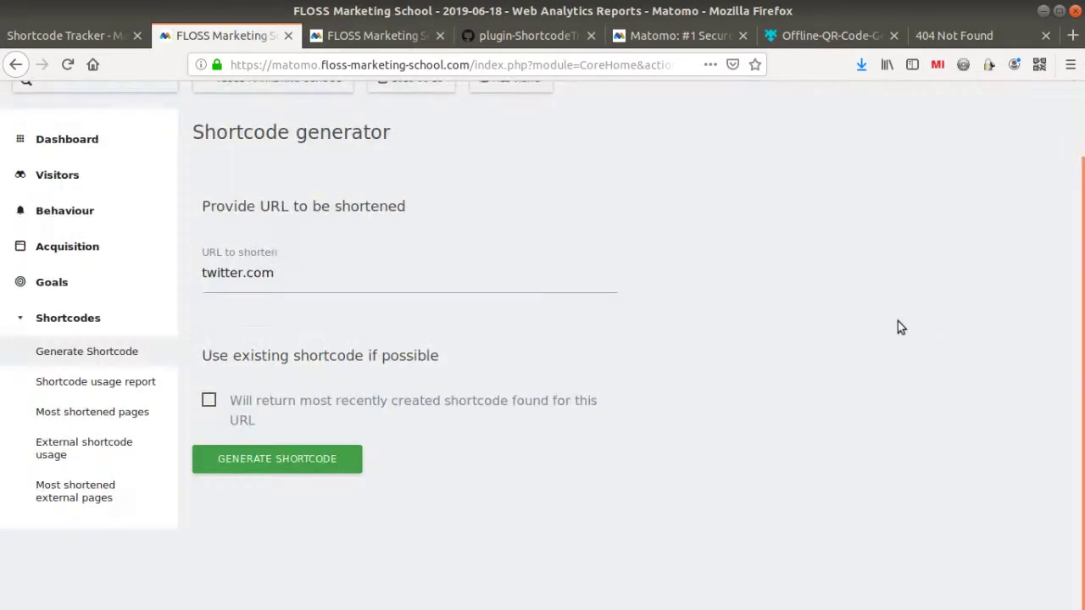
click(486, 283)
text(https:)
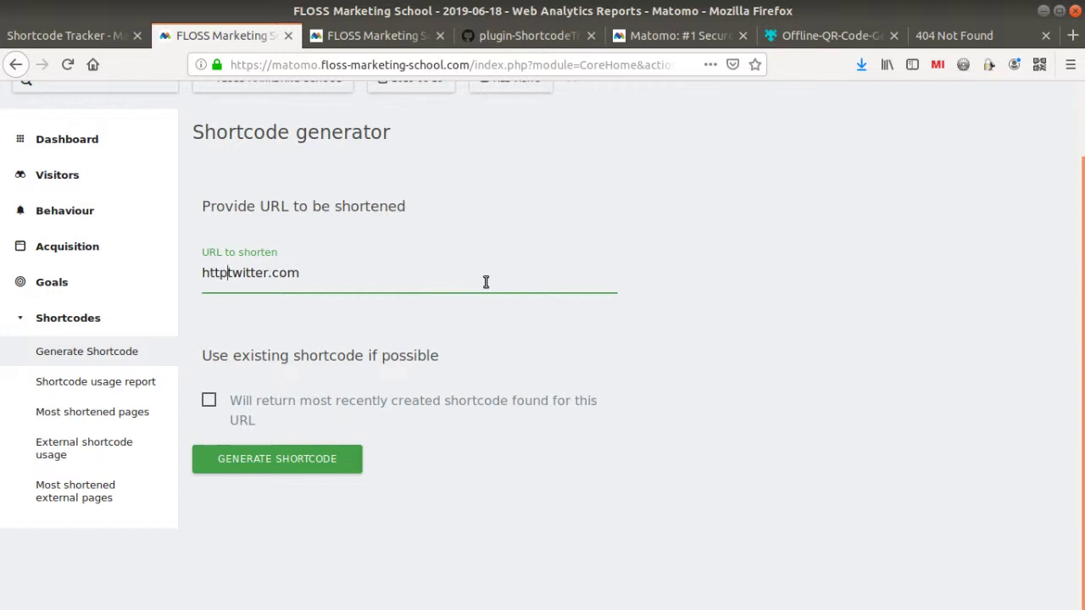
text(//)
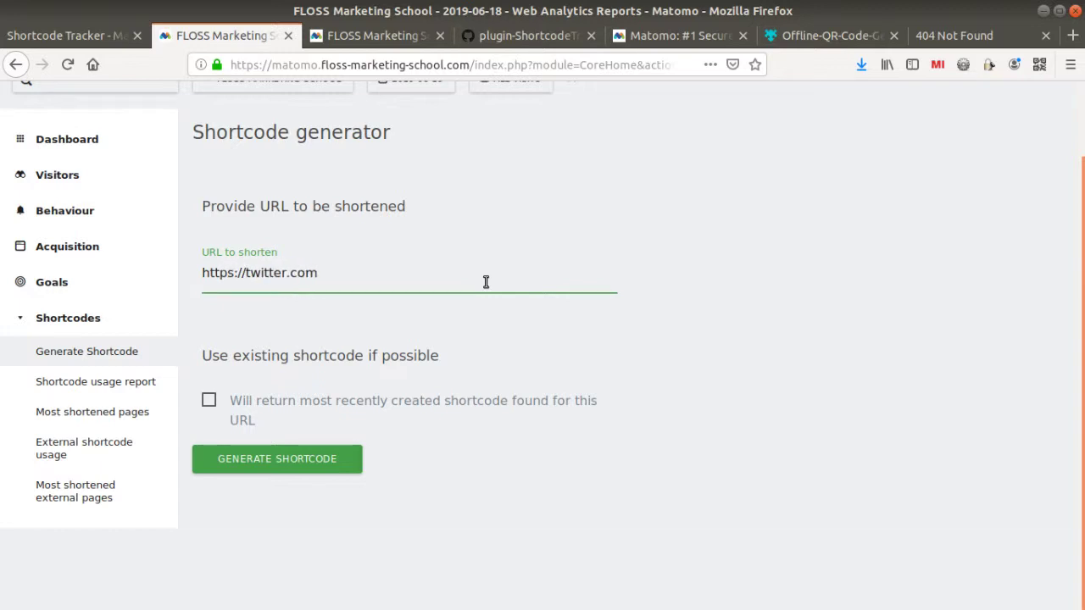
key(ctrl+a)
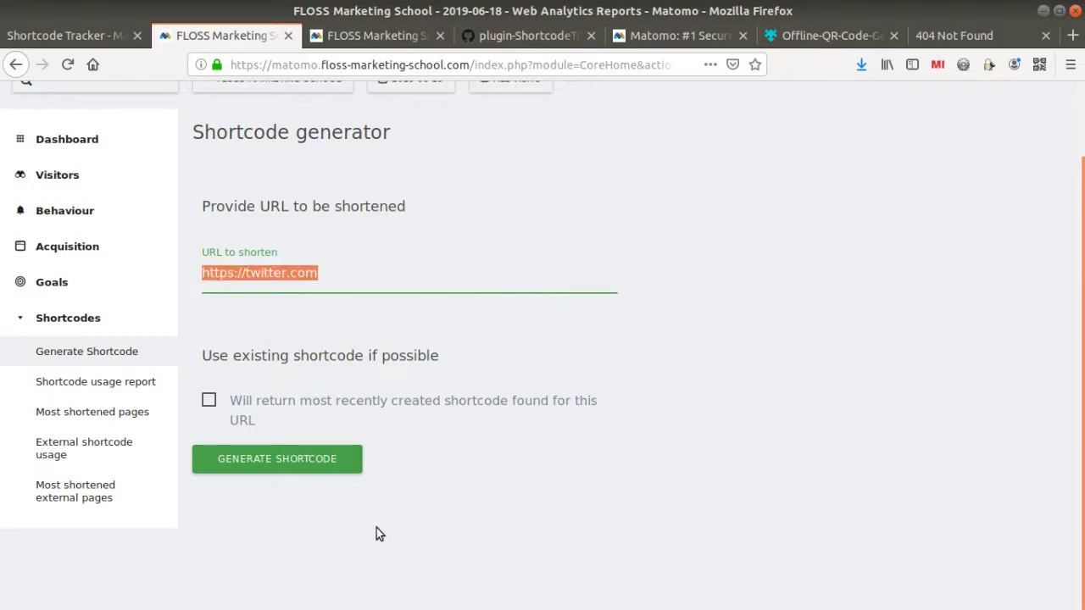
click(334, 465)
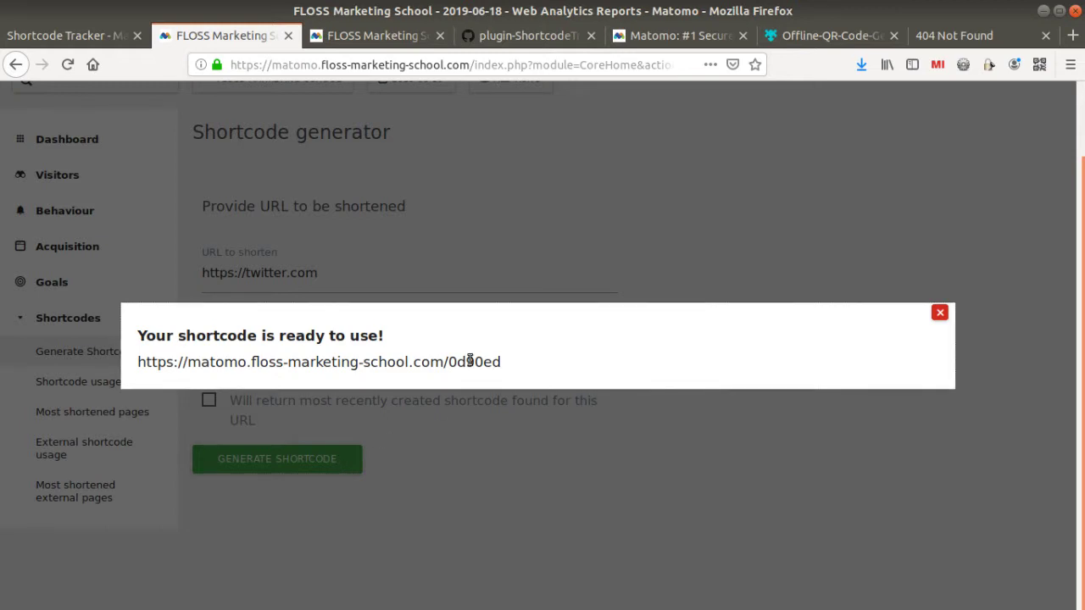
drag(507, 362, 166, 359)
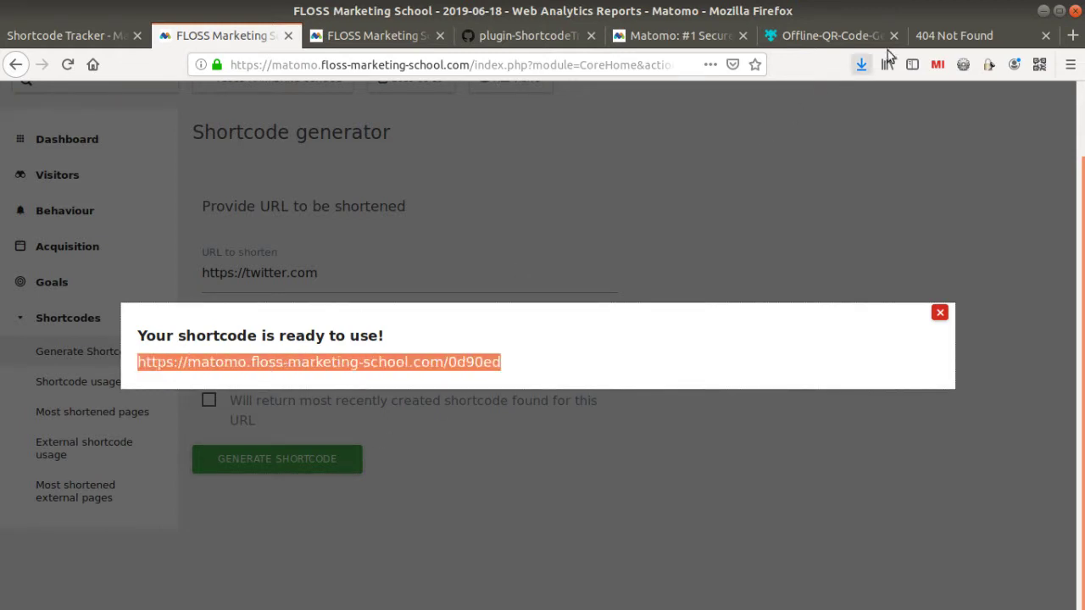
click(949, 35)
click(651, 69)
key(ctrl+a)
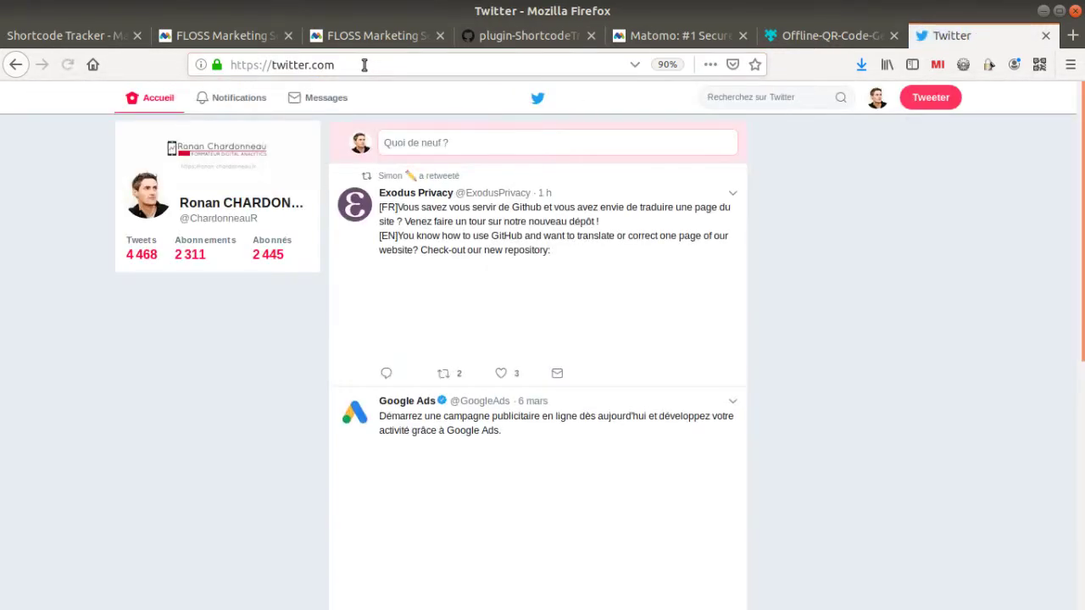
Return to the Matomo tab, close the shortcode message and open the Shortcode usage report.
click(350, 41)
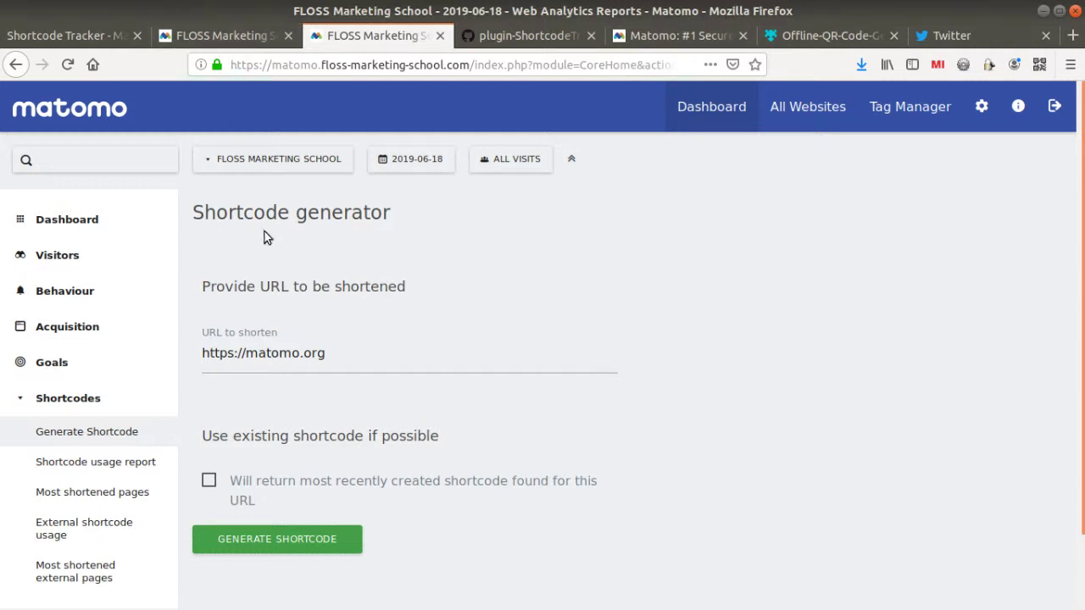
click(246, 46)
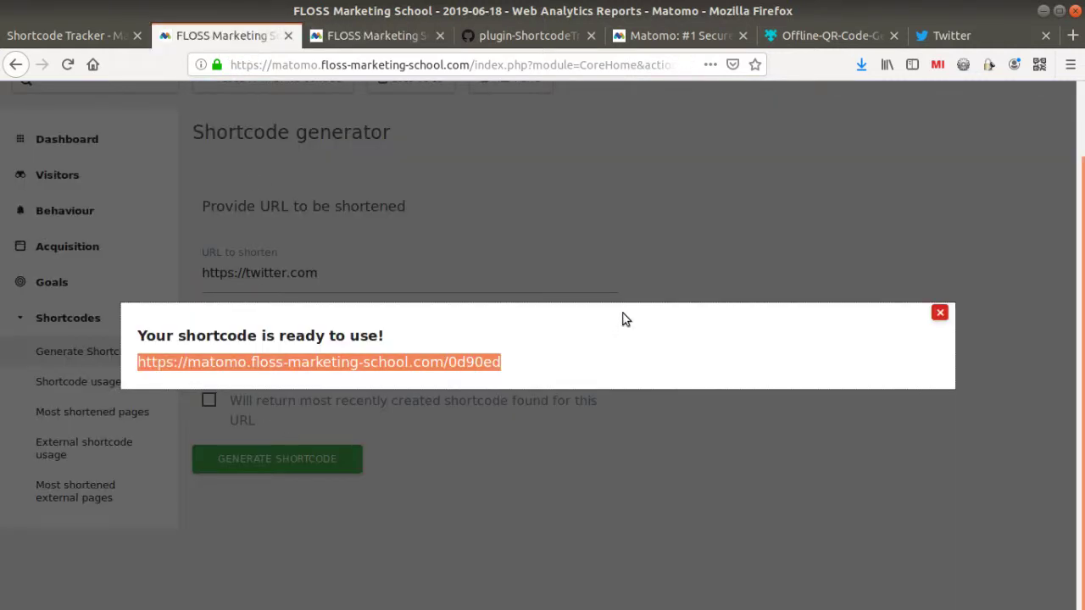
click(843, 265)
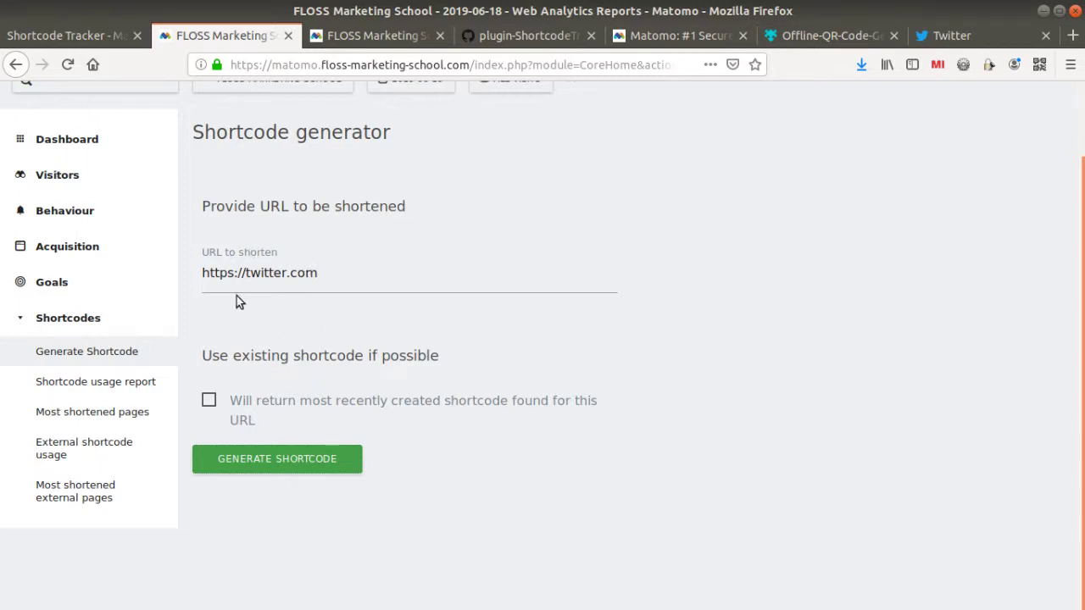
click(110, 380)
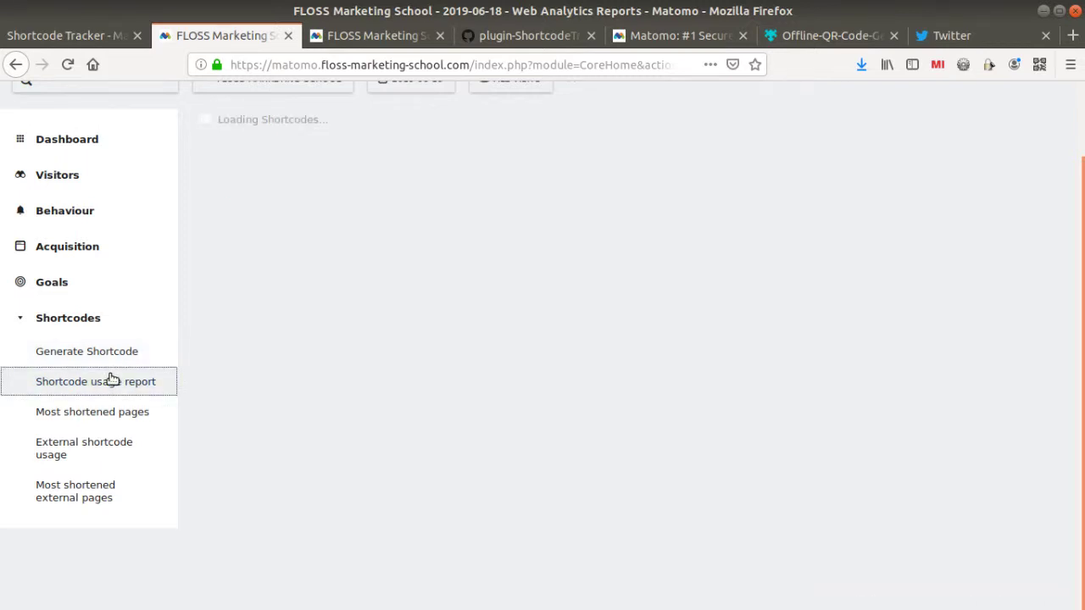
scroll(281, 266, up, 2)
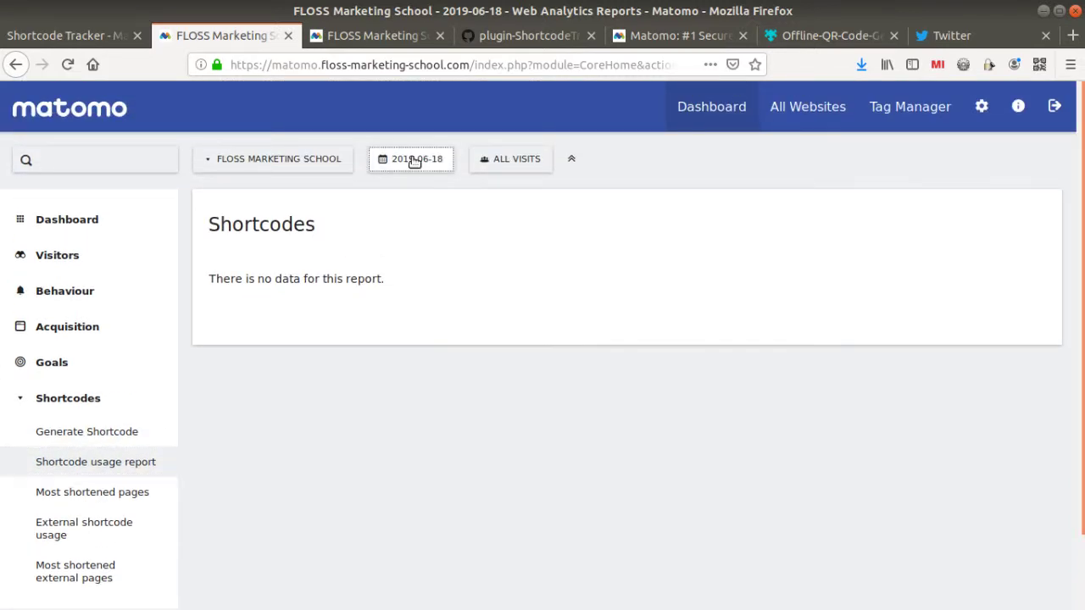
Set the Shortcode usage report to the date 2019-06-19 and the website PeerTube.
click(411, 160)
click(428, 282)
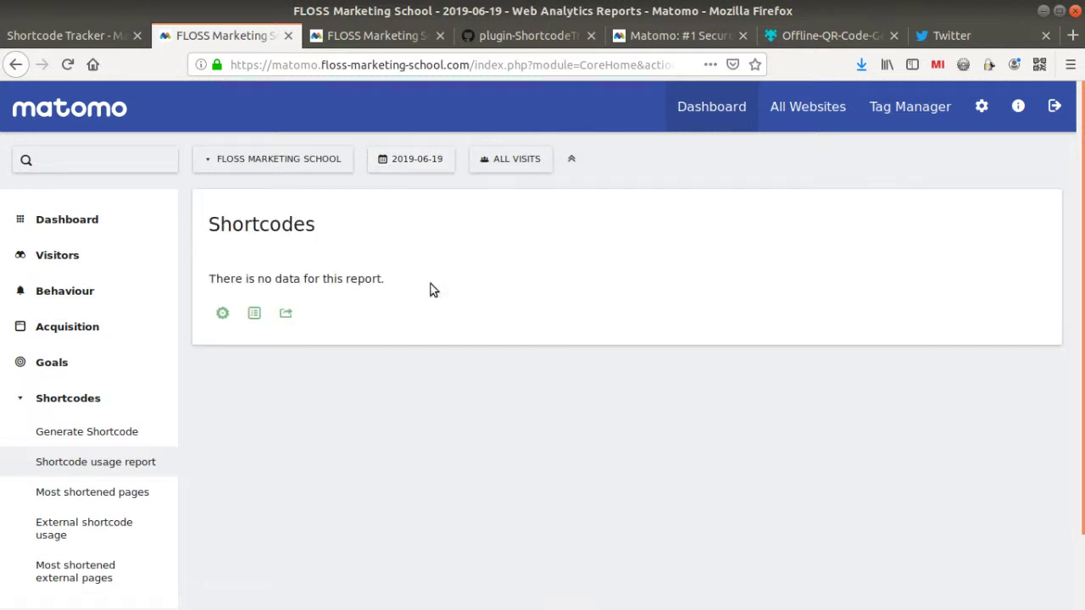
click(316, 163)
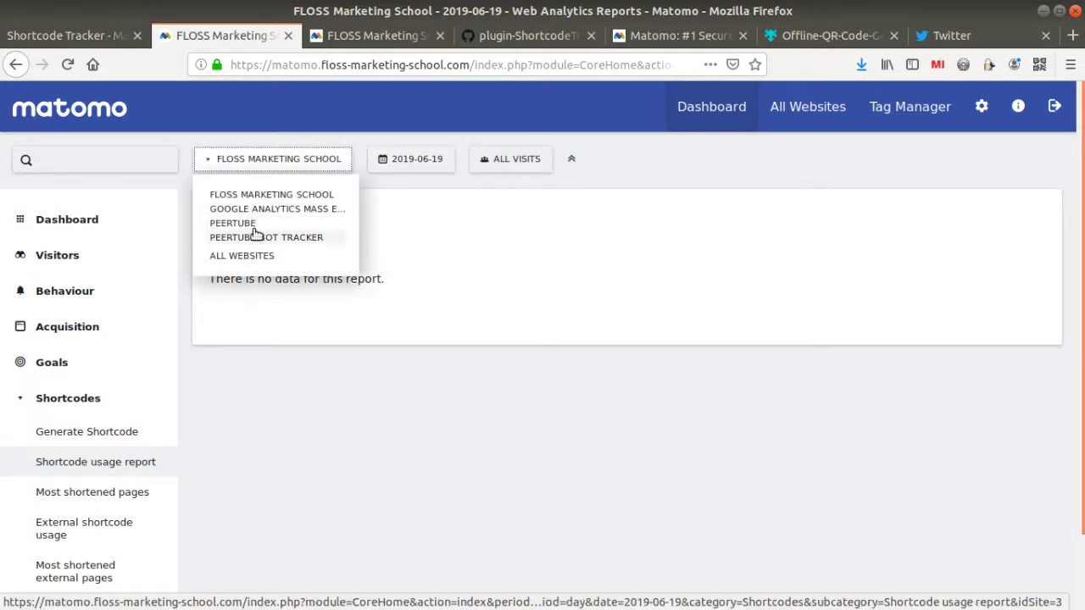
click(234, 223)
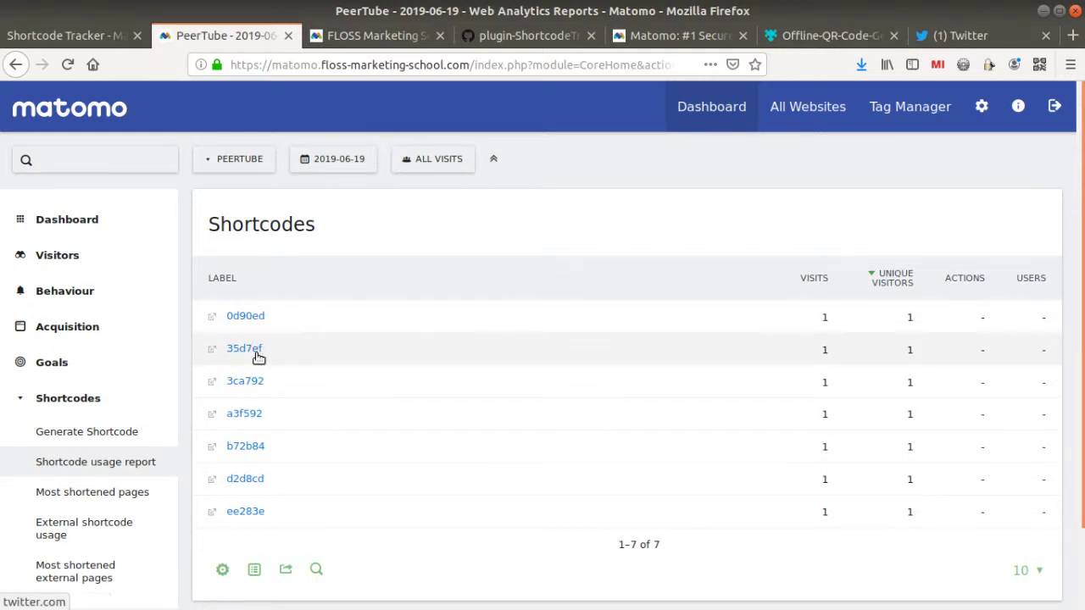
Examine PeerTube's Shortcode usage, Most shortened pages, External shortcode usage and Most shortened external pages reports.
scroll(267, 451, down, 1)
scroll(267, 451, down, 1)
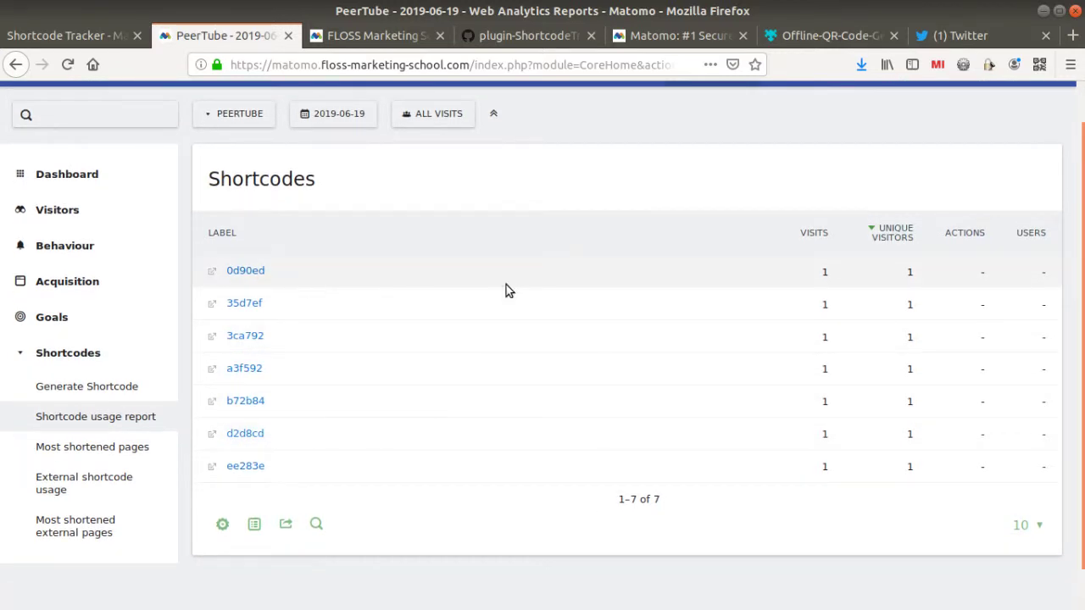
click(73, 416)
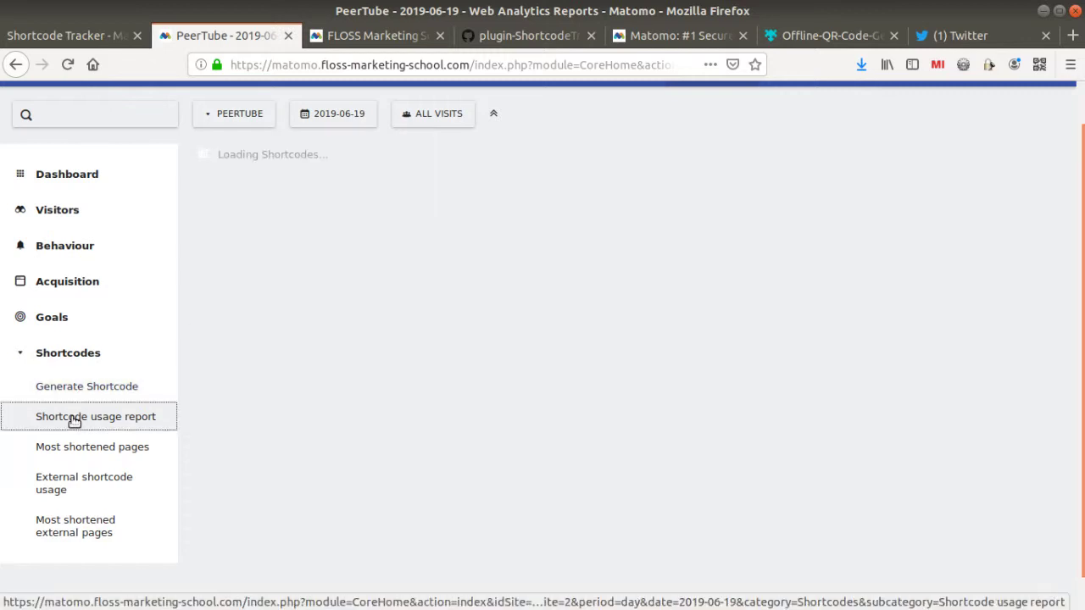
click(133, 448)
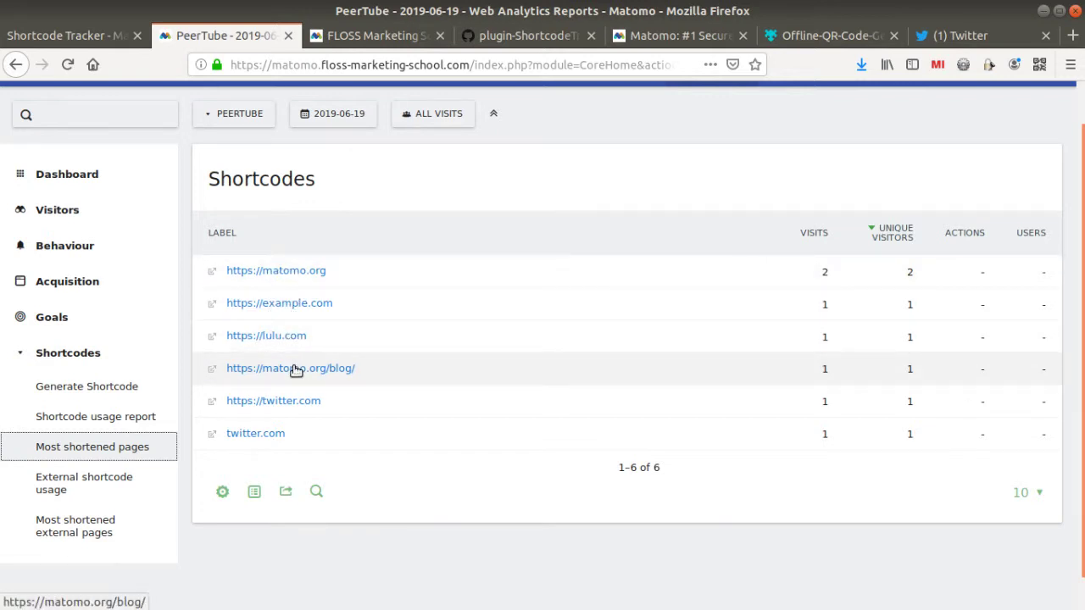
click(116, 482)
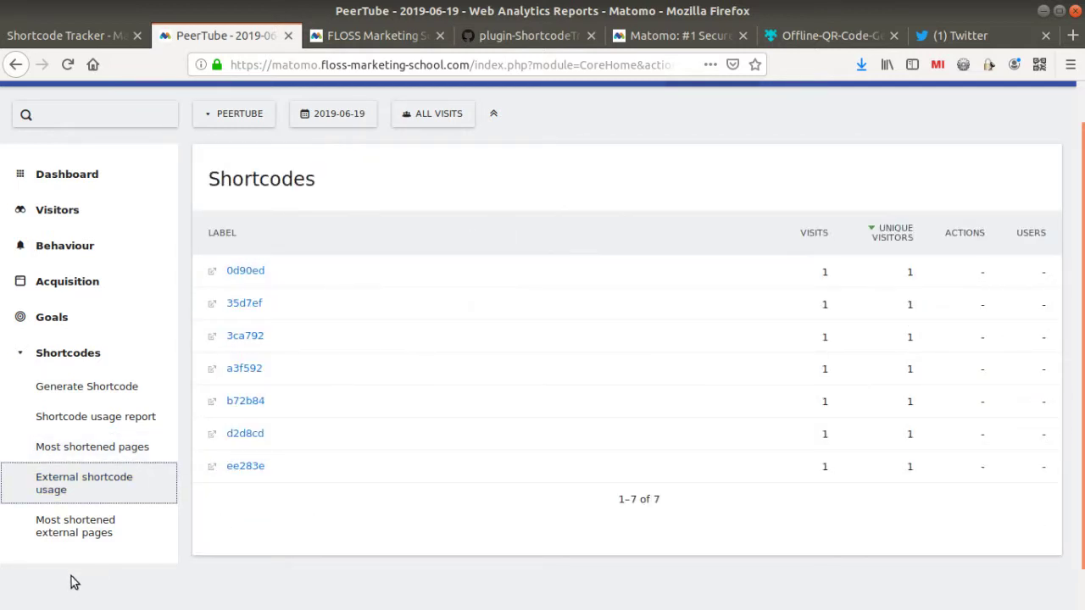
click(81, 531)
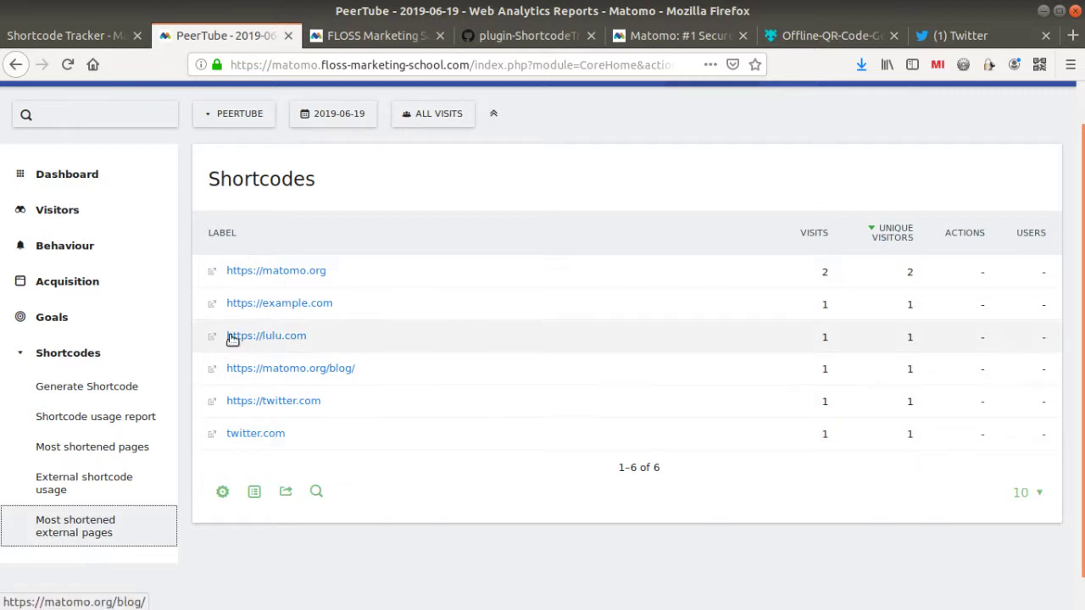
Open PeerTube's Visits Log in the Visitors section and examine the shortcode redirects logged for 2019-06-19.
click(104, 215)
click(99, 274)
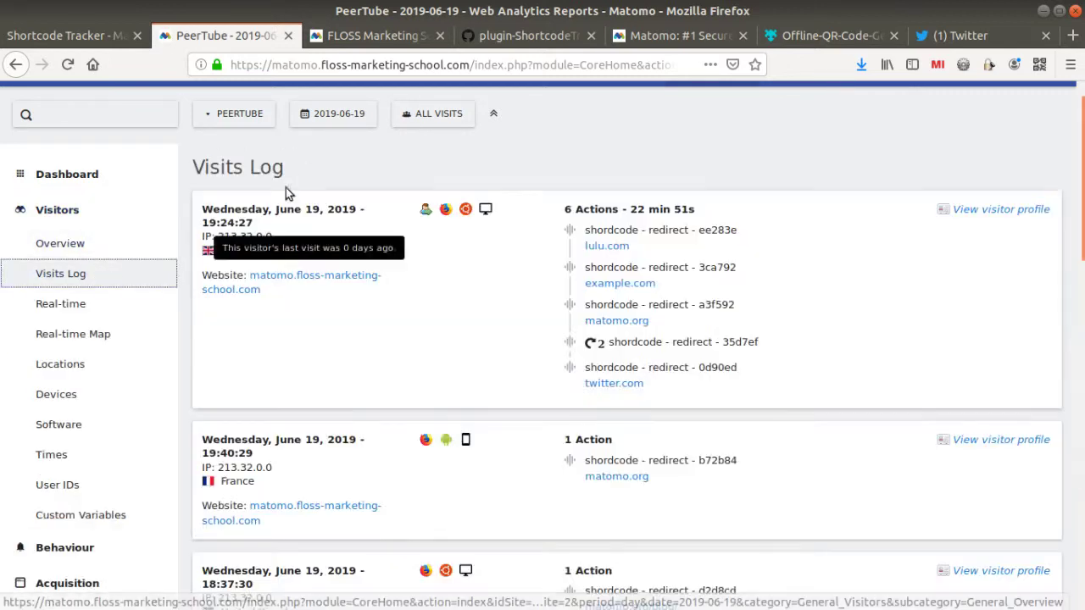
click(365, 120)
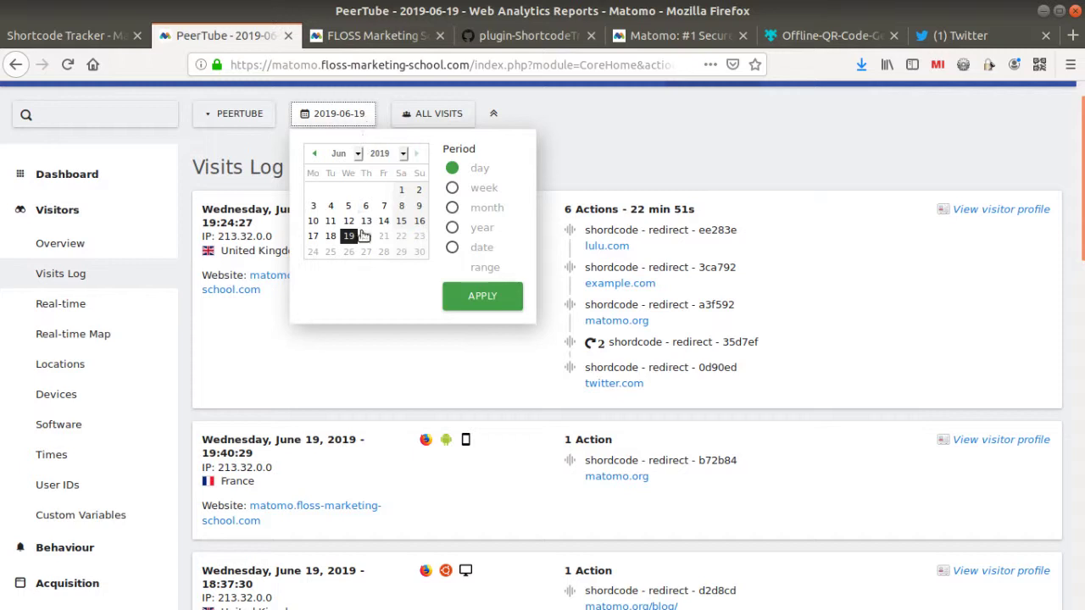
click(647, 148)
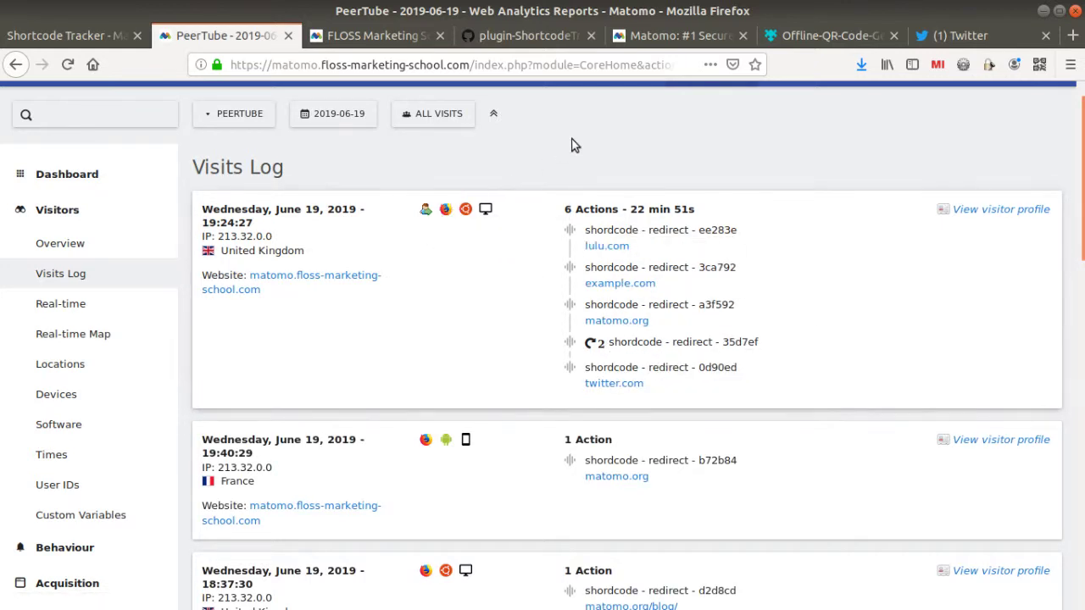
Glance at the GitHub rewrite rule, return to PeerTube's Visits Log and inspect the details of the first visit's matomo.org shortcode redirect.
click(555, 43)
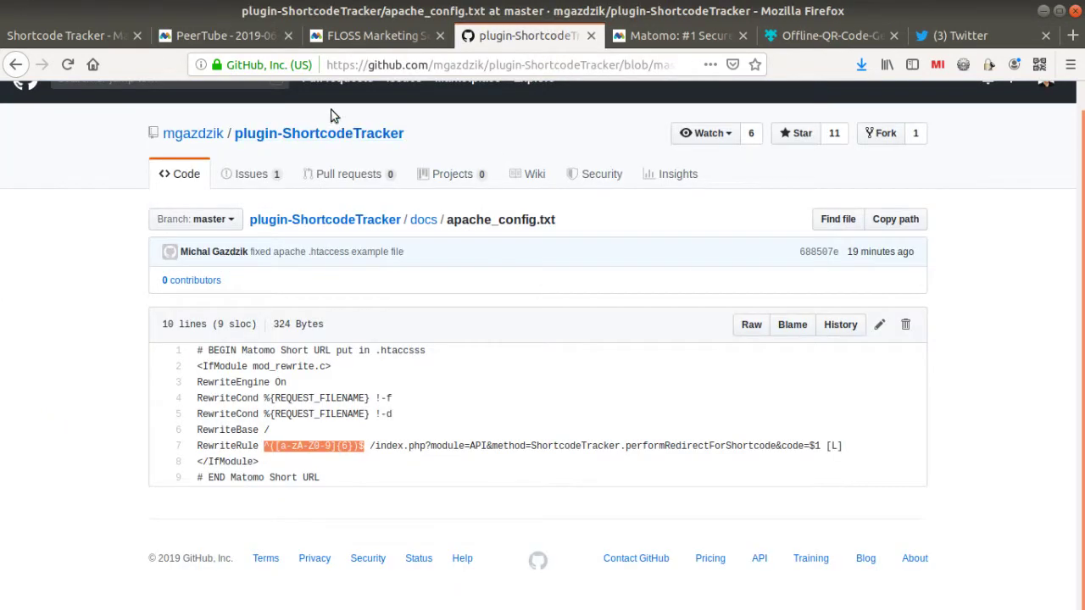
click(250, 35)
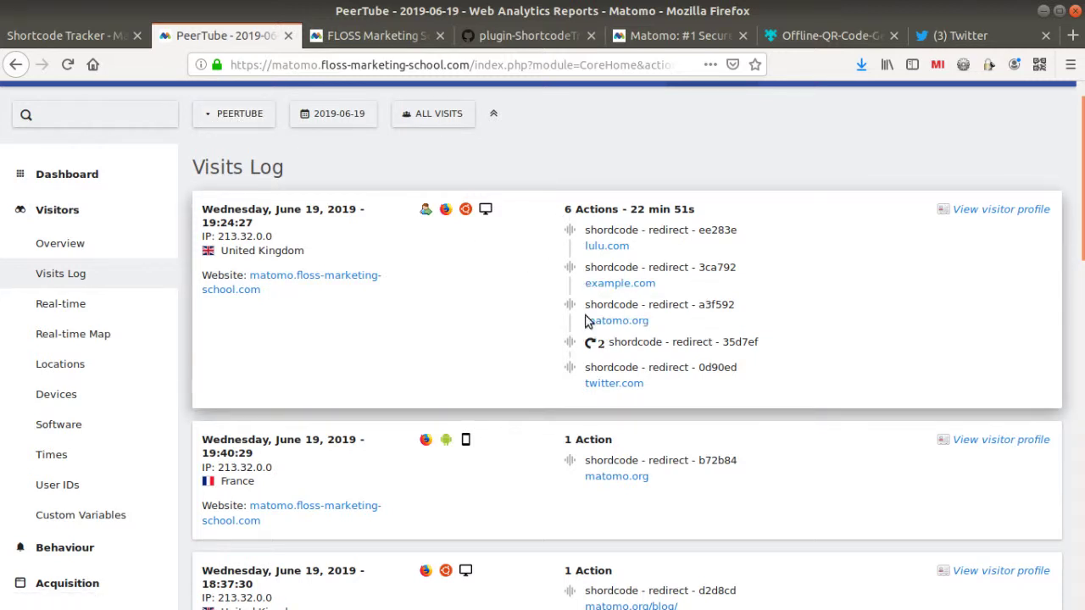
mouse_move(663, 225)
mouse_move(616, 319)
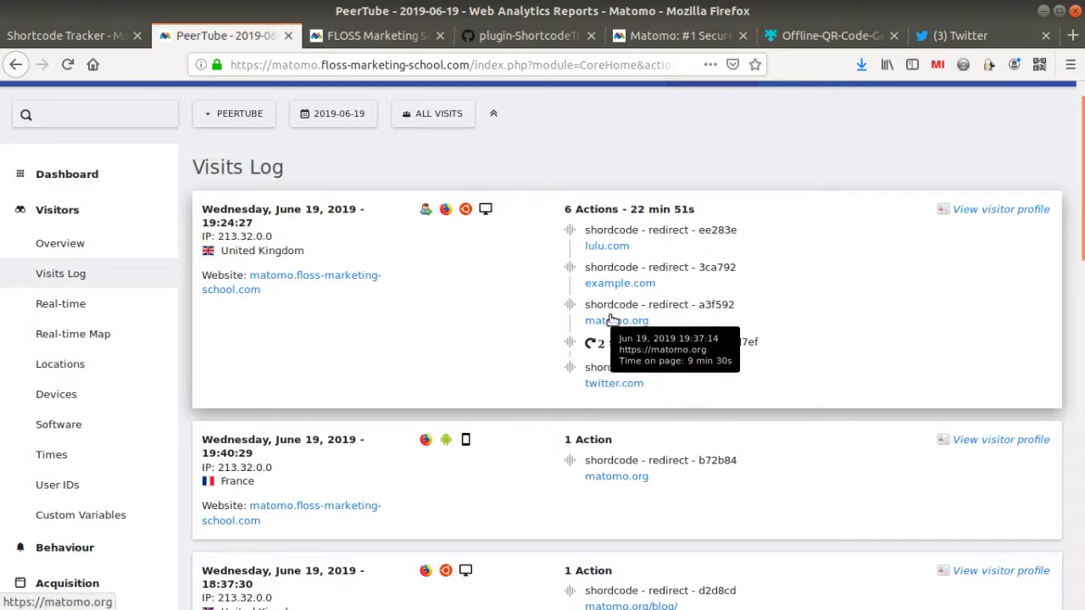
mouse_move(620, 227)
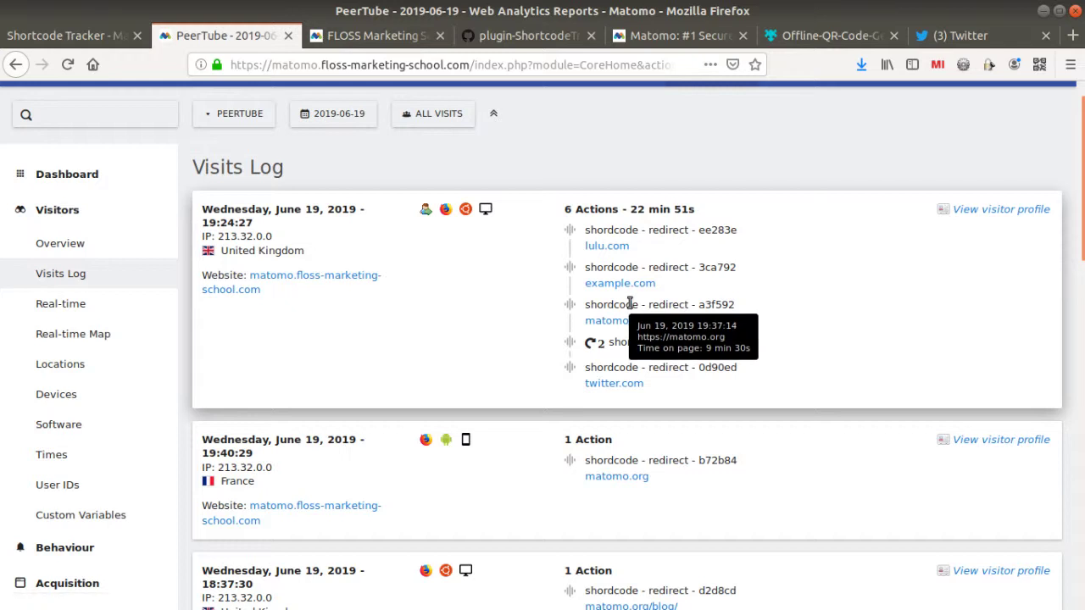
click(811, 45)
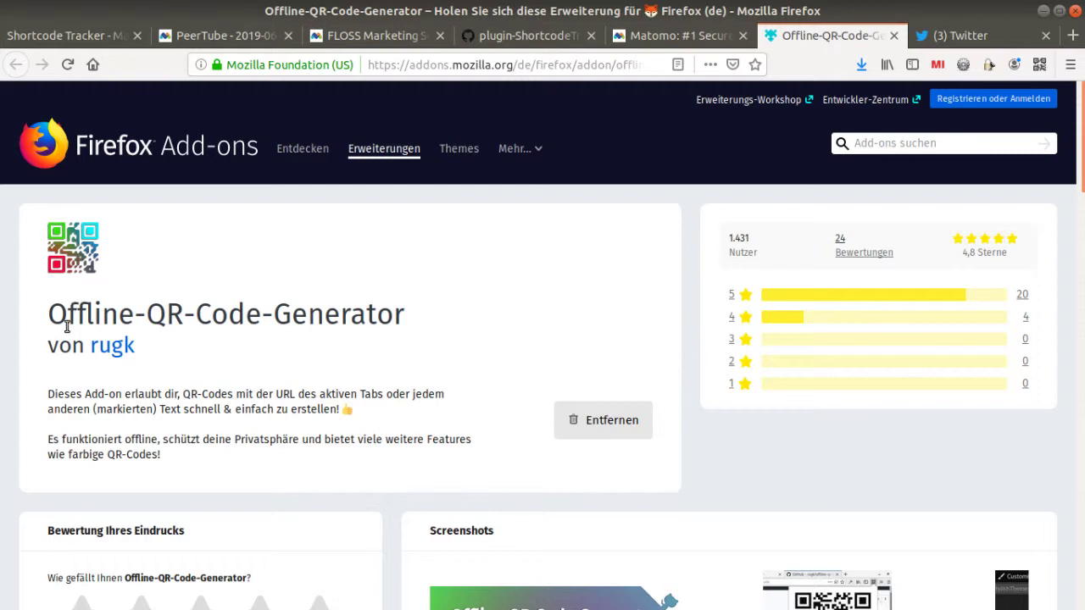
drag(54, 321, 413, 330)
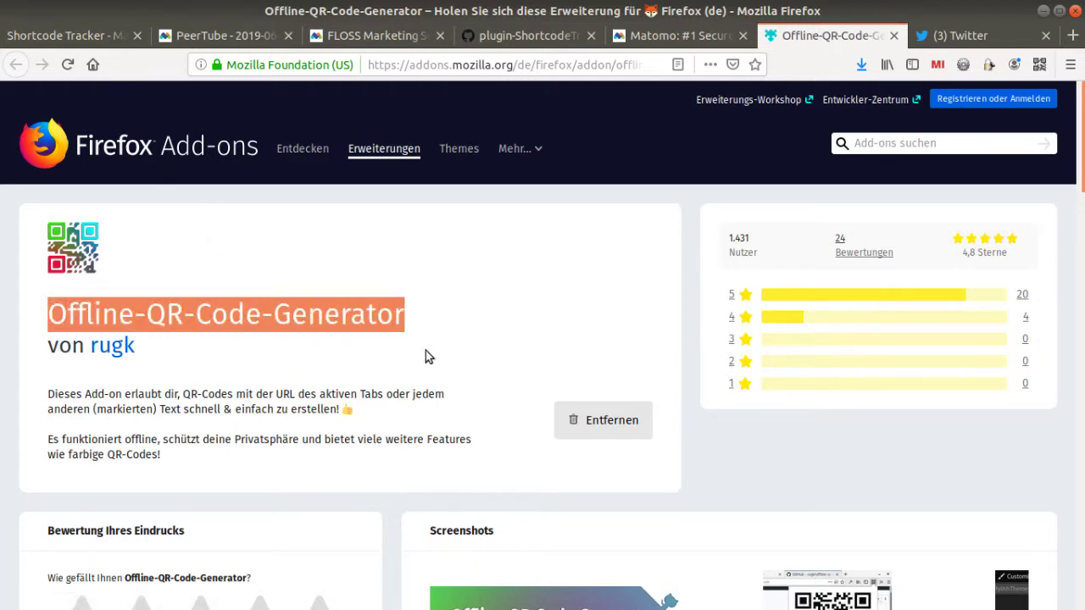
click(1039, 65)
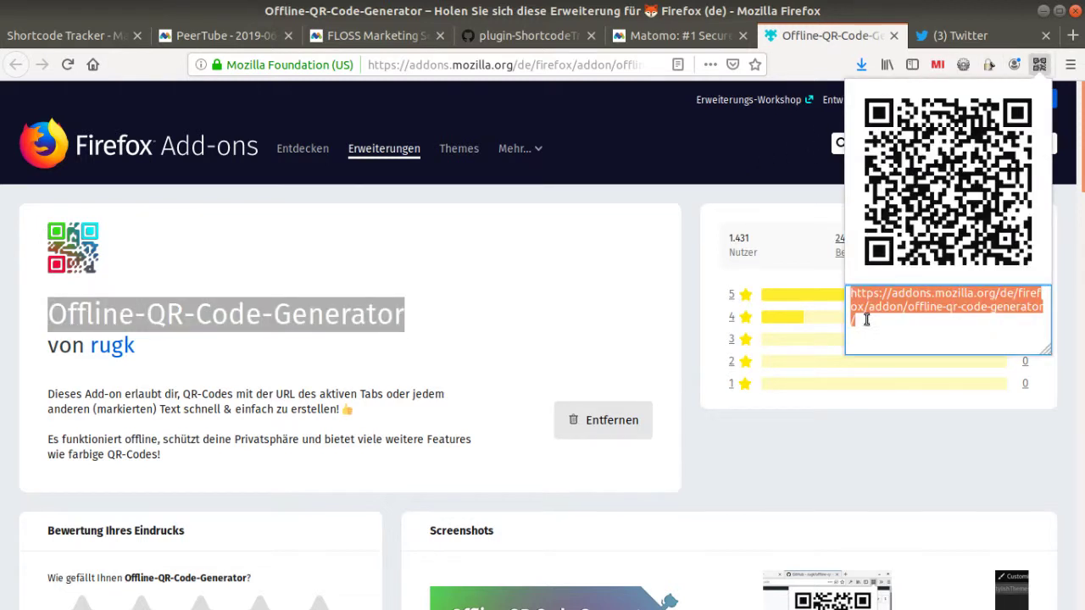
text(https://matomo.floss-marketing-school.com/0d90ed)
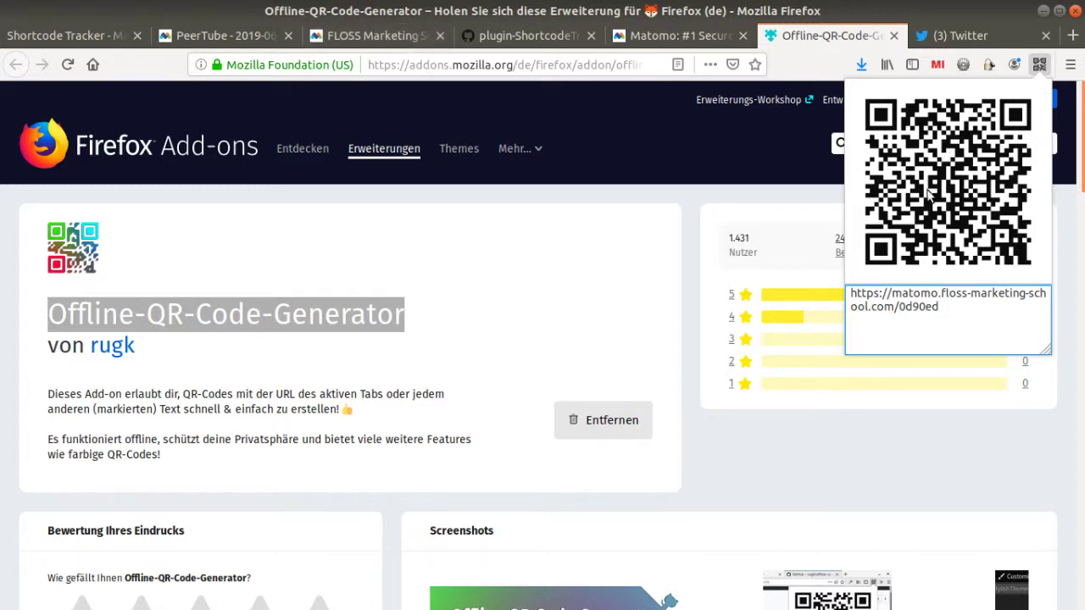
Review PeerTube's Visits Log for 2019-06-19 again and revisit the FLOSS Marketing School Shortcode generator.
click(217, 35)
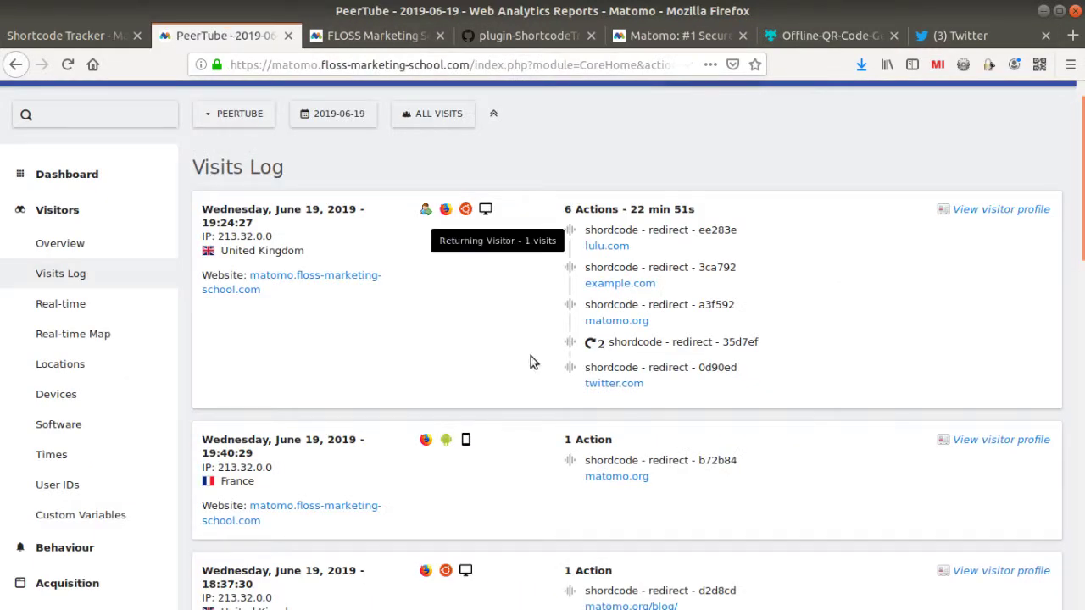
scroll(596, 500, down, 1)
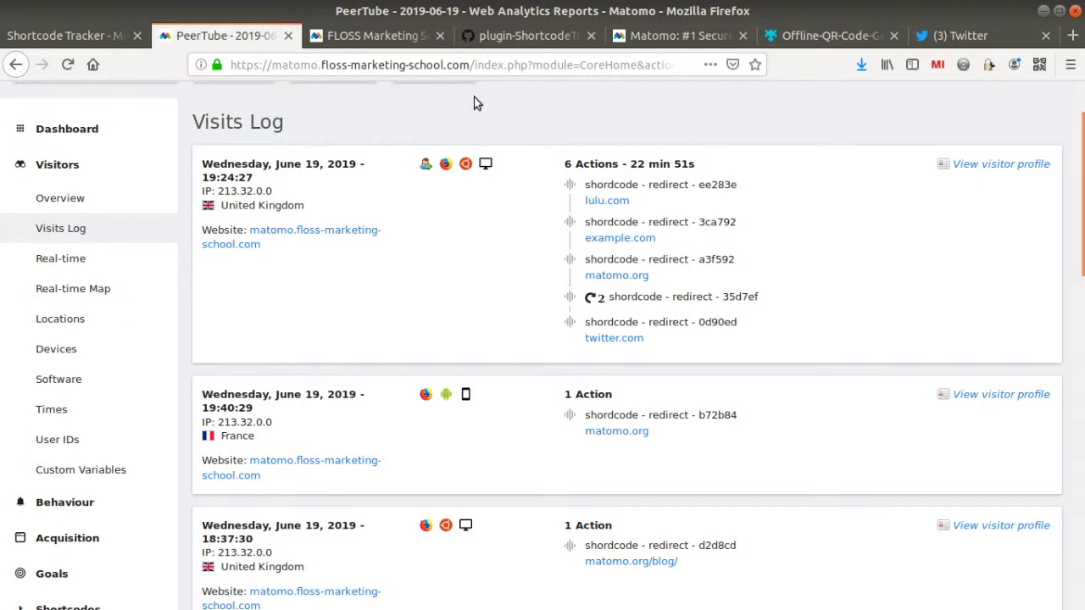
click(397, 43)
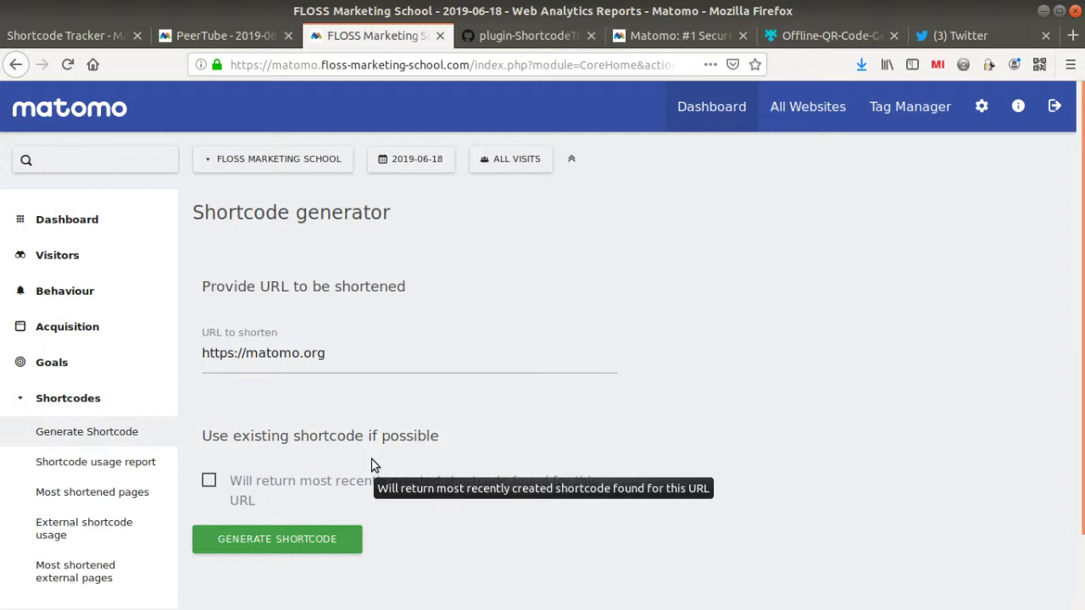
In apache_config.txt on GitHub, highlight the whole Matomo Short URL block and, after that, only the RewriteRule's pattern and redirect target.
click(529, 38)
click(360, 452)
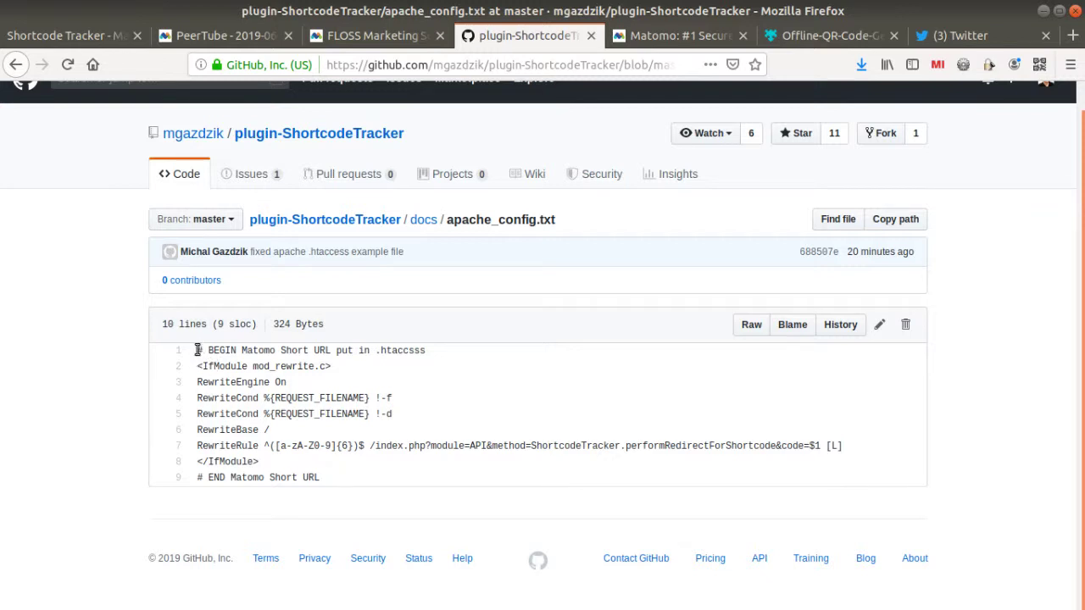
drag(200, 351, 327, 474)
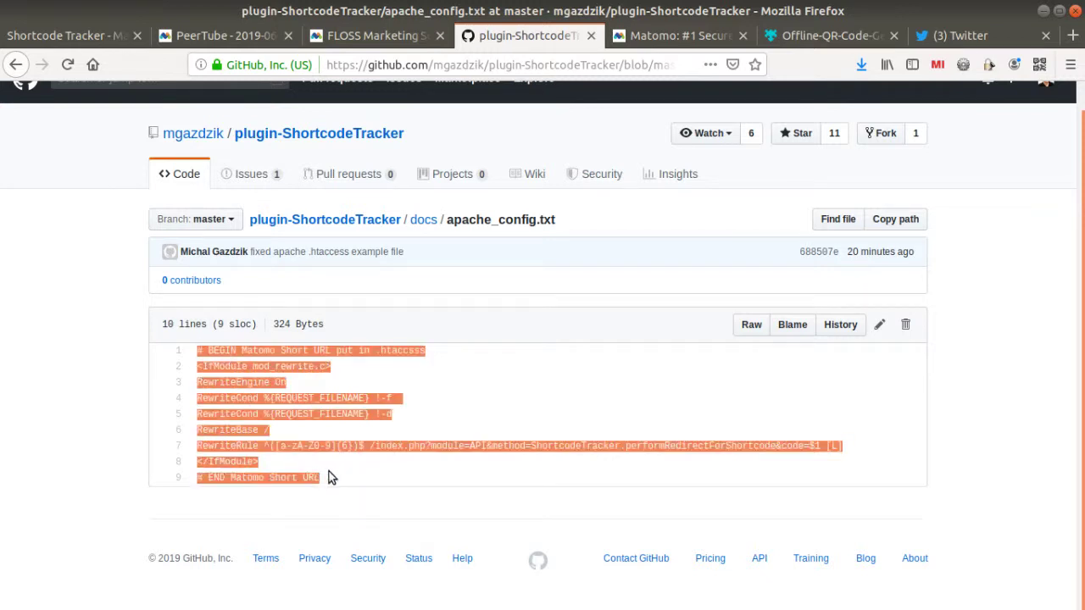
click(272, 448)
drag(262, 446, 829, 447)
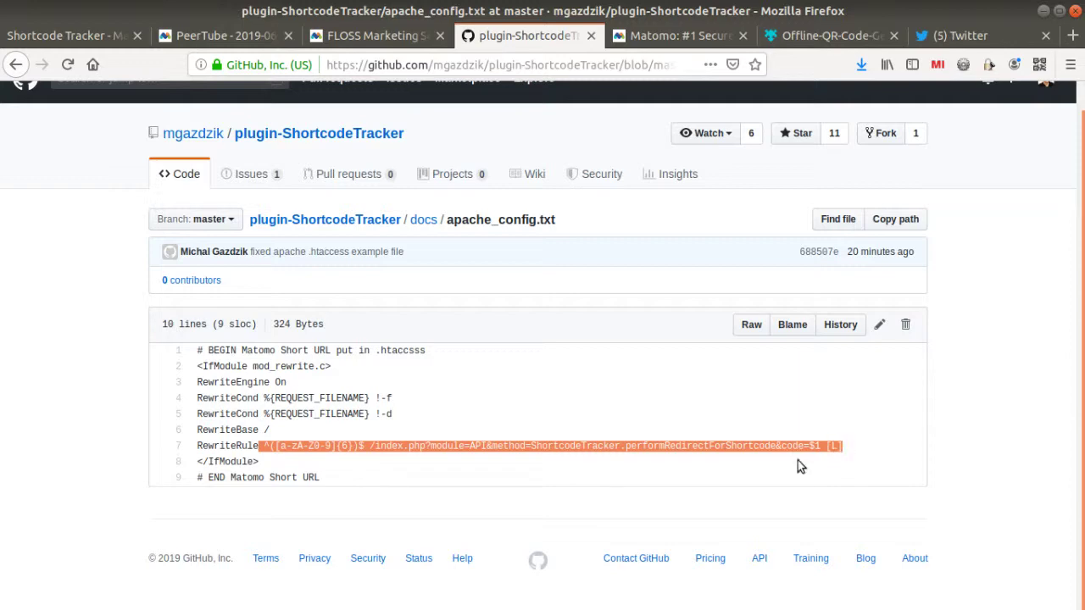